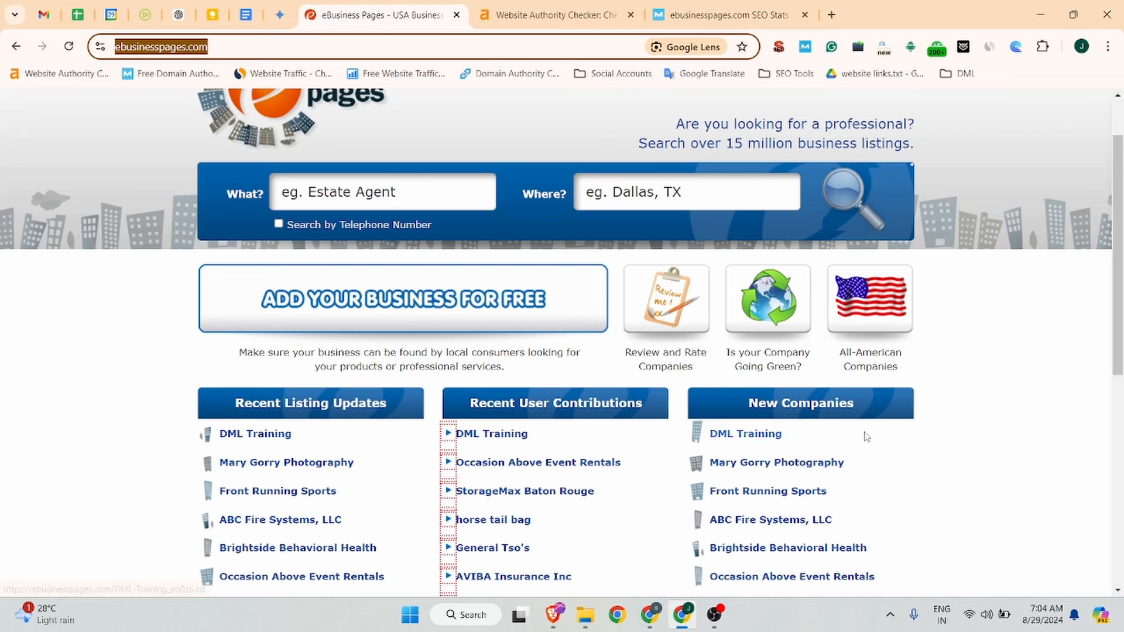
Review the domain authority results for ebusinesspages.com in the Ahrefs and Moz checkers, and return to the directory site.
{"action": "scroll", "coordinate": [386, 222], "scroll_direction": "up", "scroll_amount": 2}
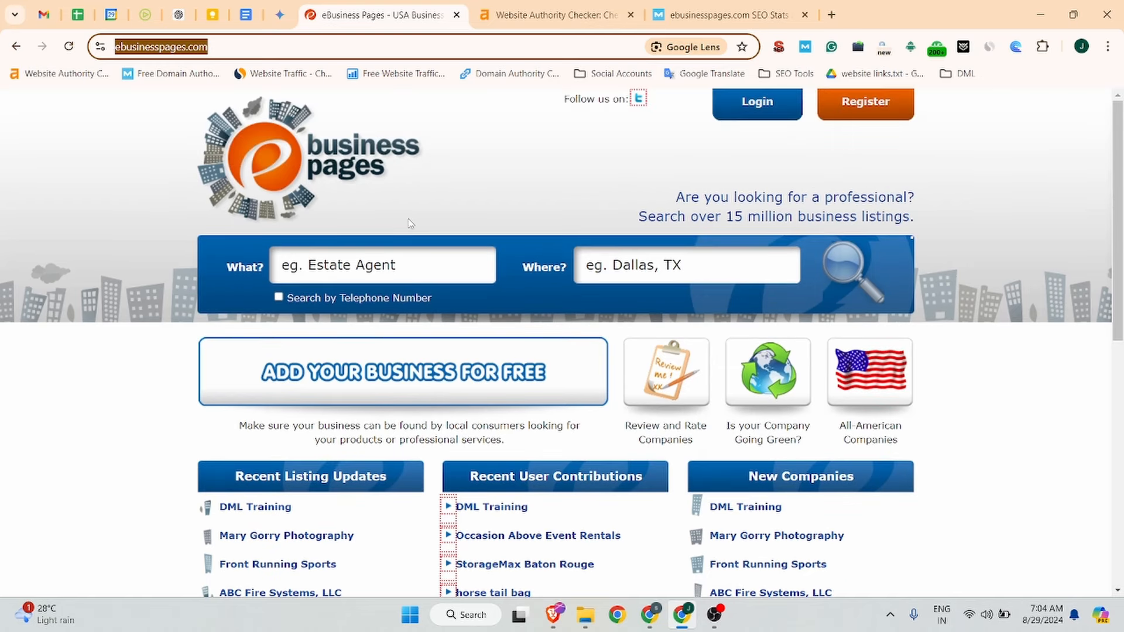
{"action": "left_click", "coordinate": [531, 6]}
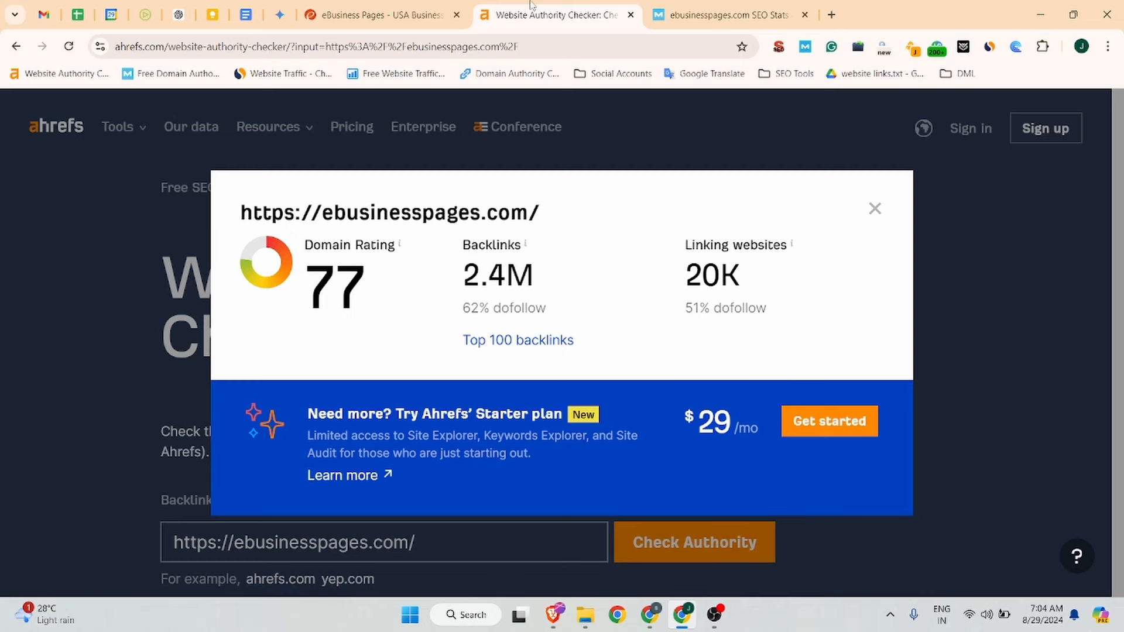
{"action": "left_click", "coordinate": [725, 15]}
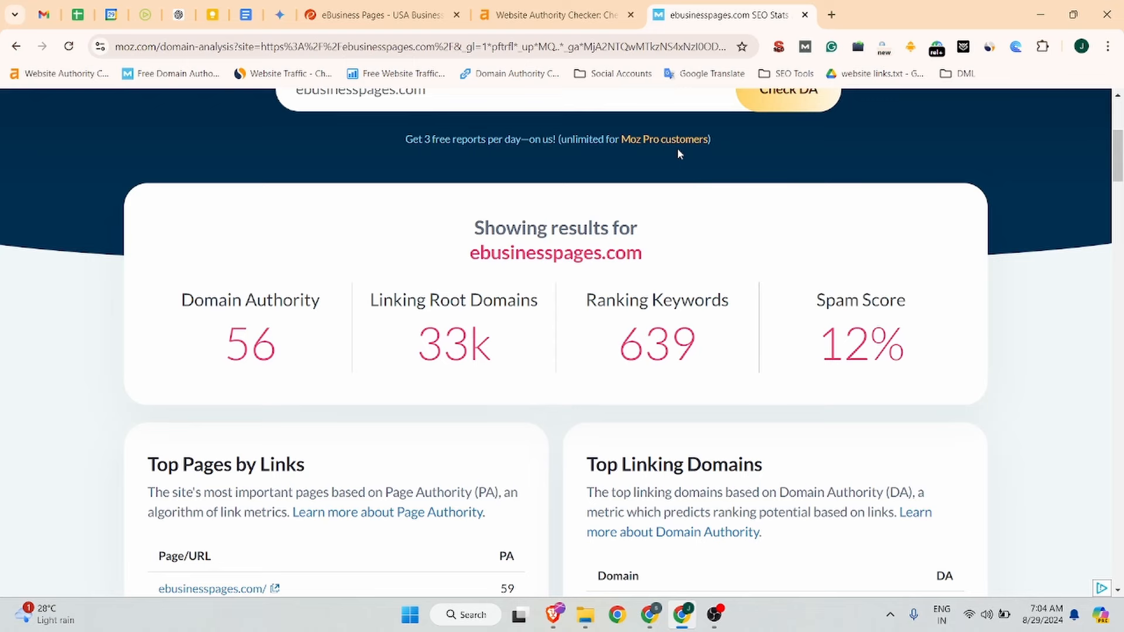
{"action": "left_click", "coordinate": [342, 8]}
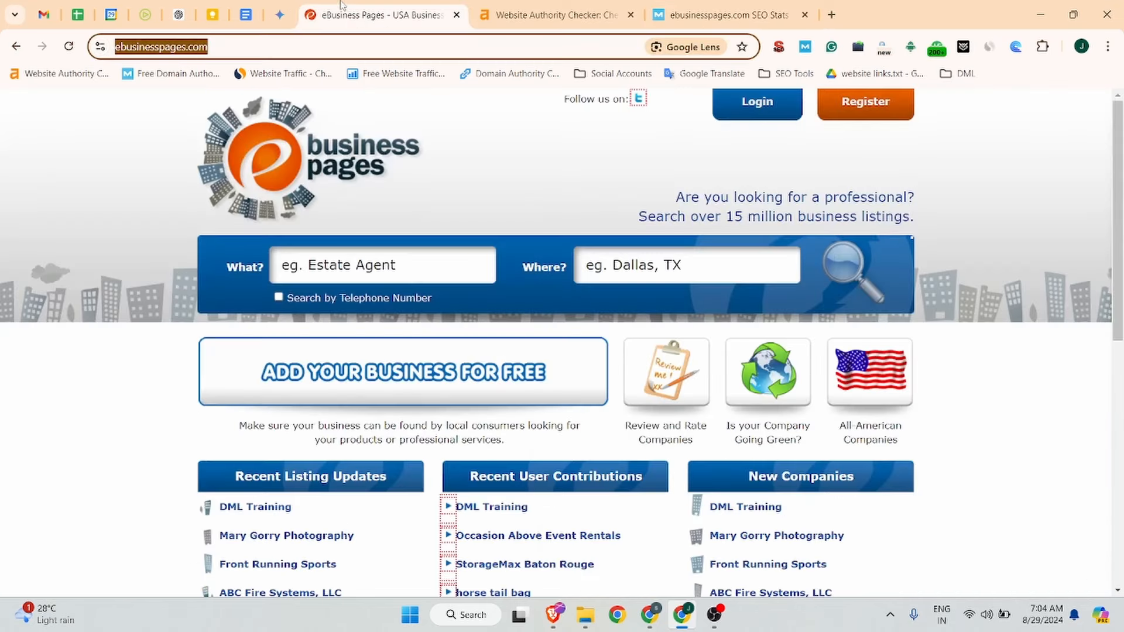
Examine the traffic, ranking and top-country statistics for ebusinesspages.com in the traffic analysis extension, and close its overlay.
{"action": "left_click", "coordinate": [989, 47]}
{"action": "scroll", "coordinate": [973, 284], "scroll_direction": "up", "scroll_amount": 15}
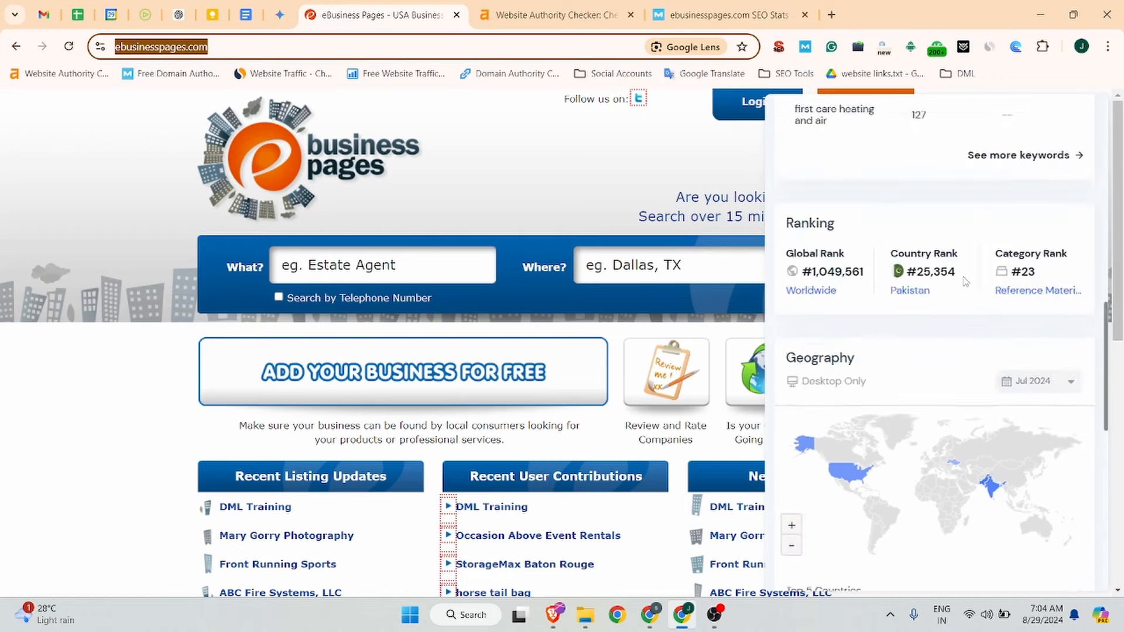
{"action": "scroll", "coordinate": [965, 282], "scroll_direction": "up", "scroll_amount": 1}
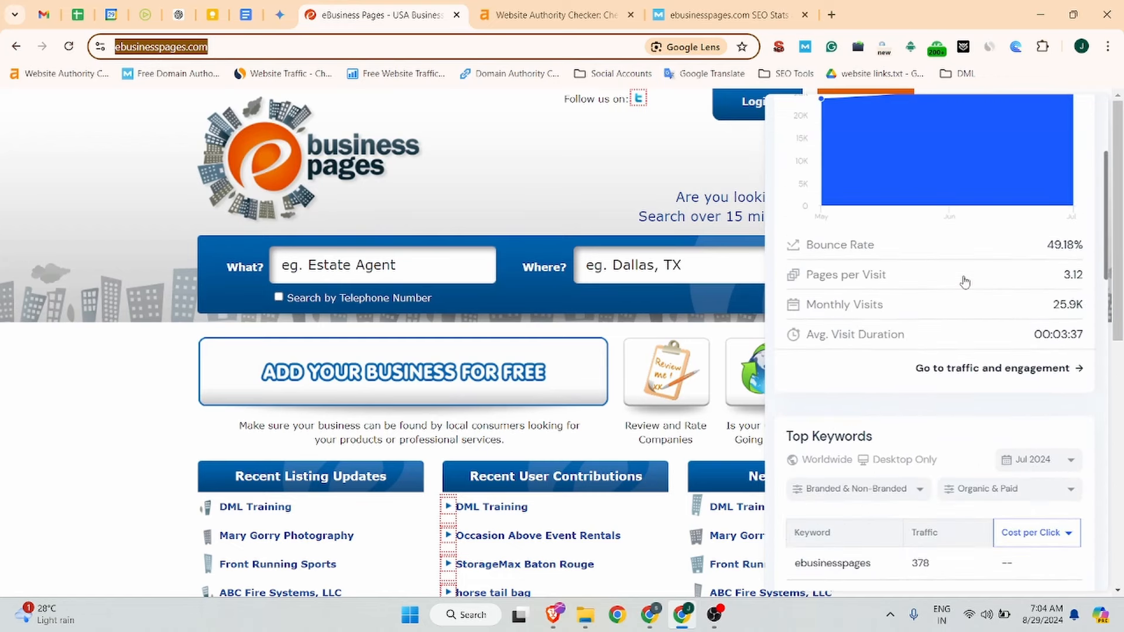
{"action": "scroll", "coordinate": [966, 284], "scroll_direction": "down", "scroll_amount": 14}
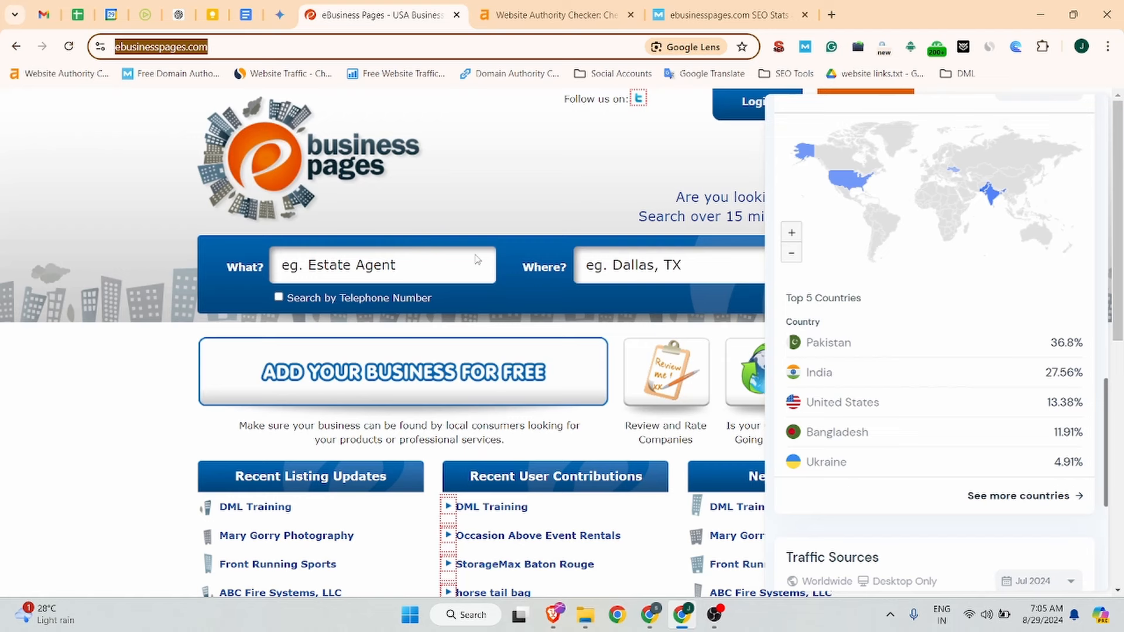
{"action": "left_click", "coordinate": [82, 284]}
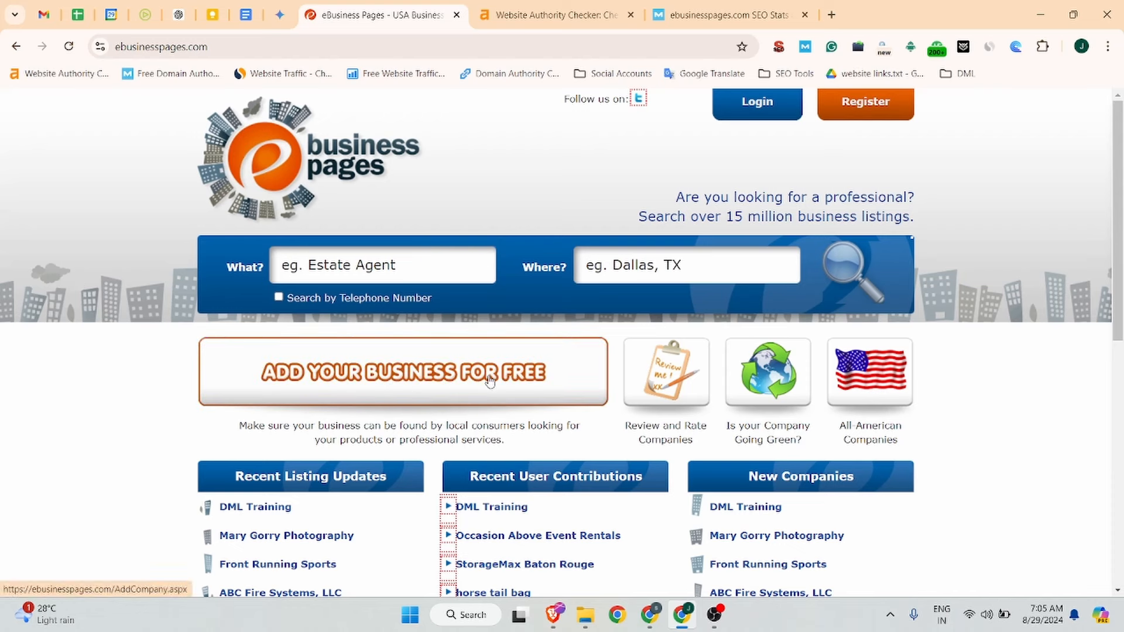
Start adding a free business listing and enter "Jobma Interview" as the company name.
{"action": "left_click", "coordinate": [335, 384]}
{"action": "left_click", "coordinate": [293, 345]}
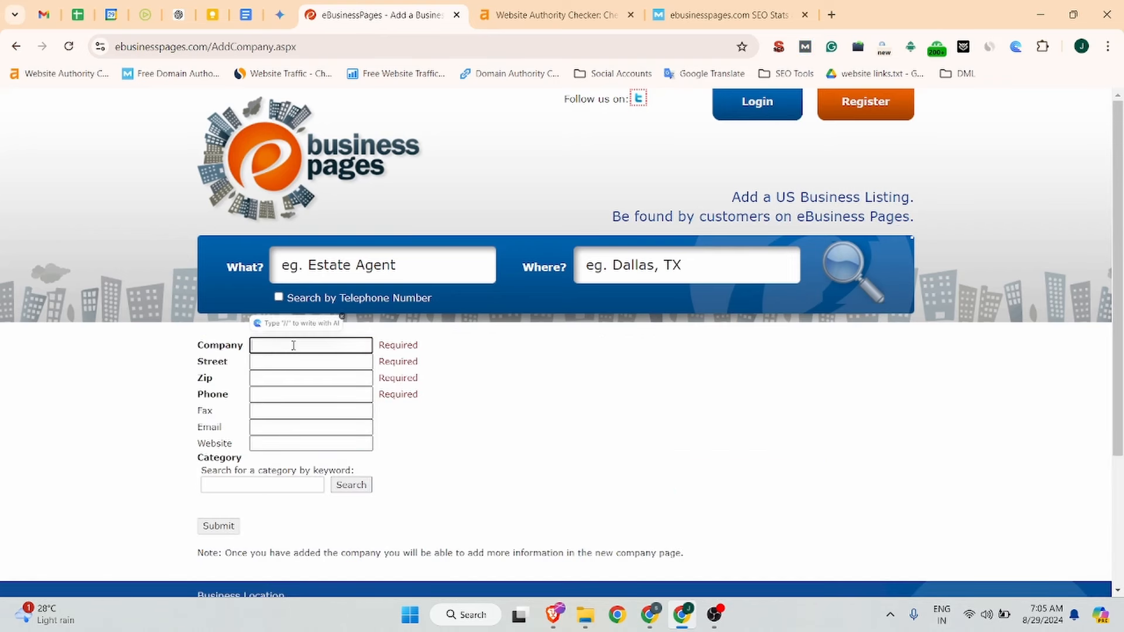
{"action": "type", "text": "Jobma "}
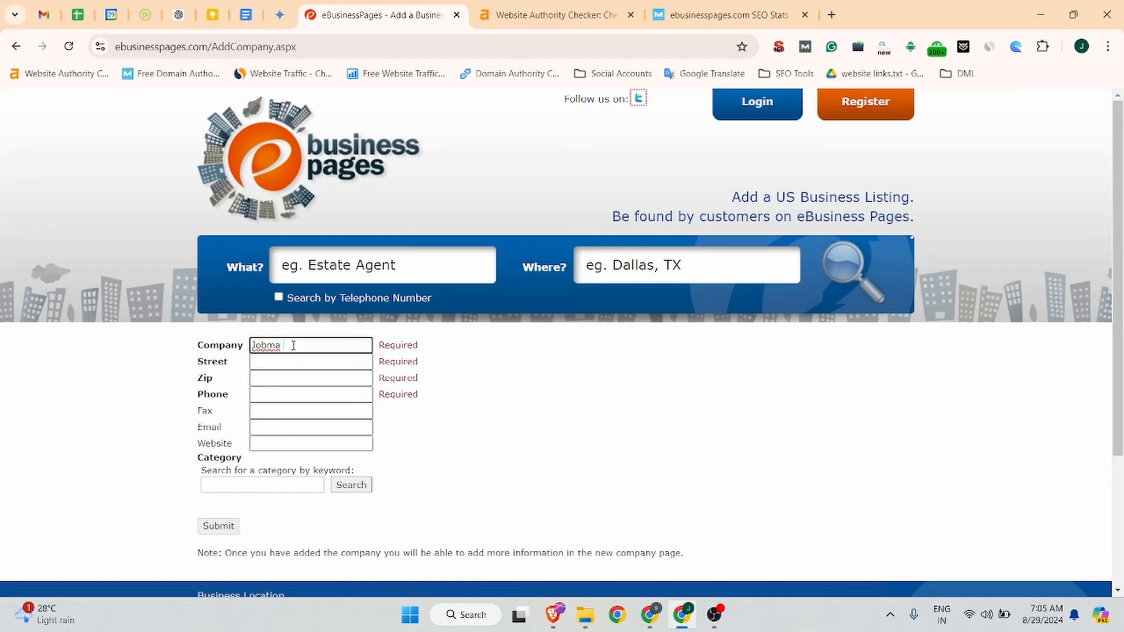
{"action": "type", "text": "Interview"}
Copy the company's street address from the Business Listing document into the form's Street field.
{"action": "left_click", "coordinate": [296, 362]}
{"action": "left_click", "coordinate": [246, 14]}
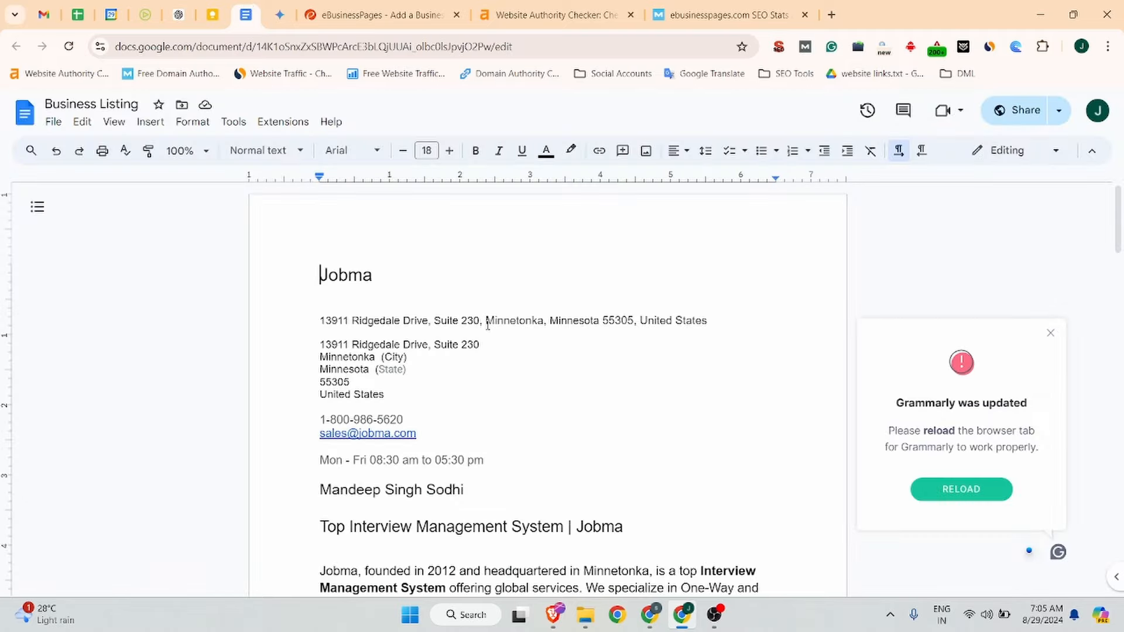
{"action": "left_click_drag", "start_coordinate": [481, 344], "coordinate": [301, 342]}
{"action": "key", "text": "ctrl+c"}
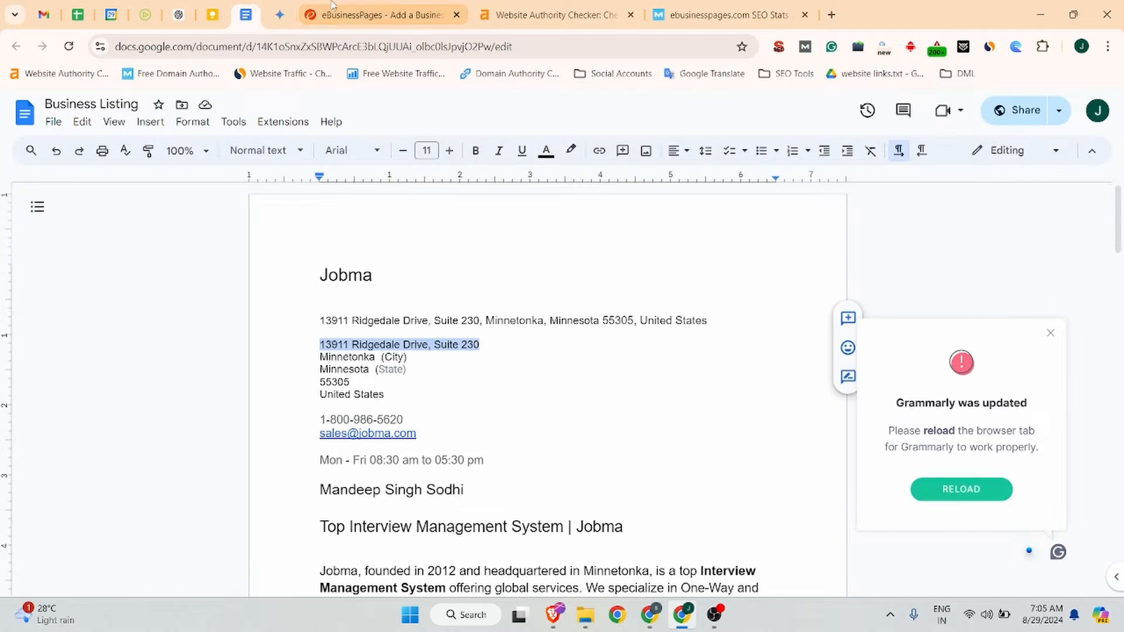
{"action": "left_click", "coordinate": [384, 14]}
{"action": "key", "text": "ctrl+v"}
{"action": "key", "text": "Tab"}
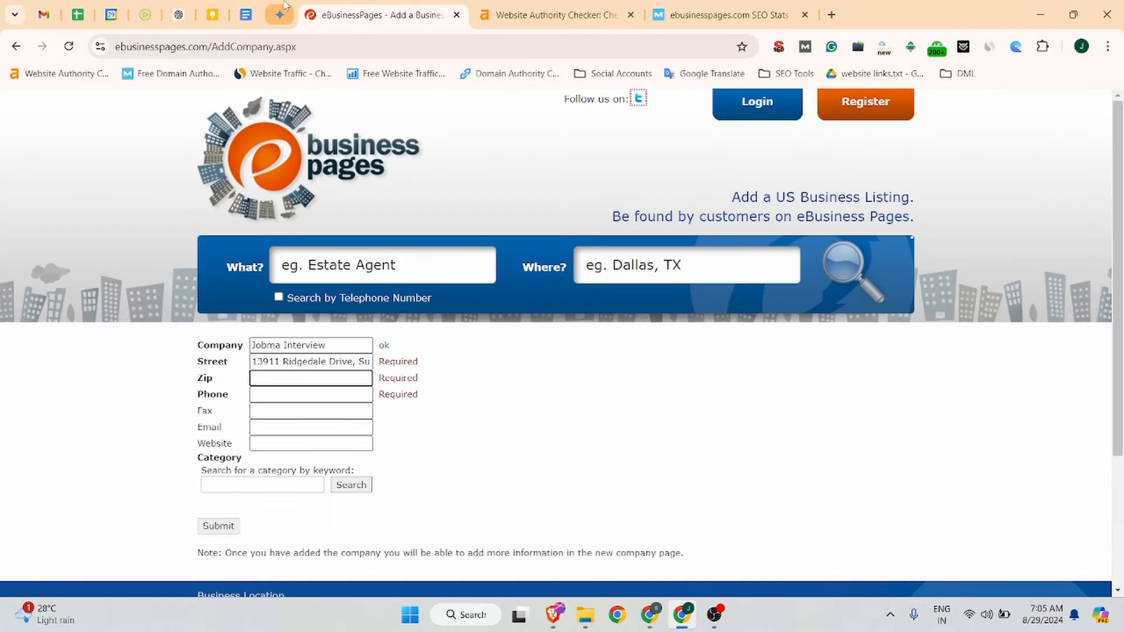
Copy the company's ZIP code from the Business Listing document into the form's Zip field.
{"action": "left_click", "coordinate": [246, 14]}
{"action": "left_click_drag", "start_coordinate": [354, 382], "coordinate": [306, 382]}
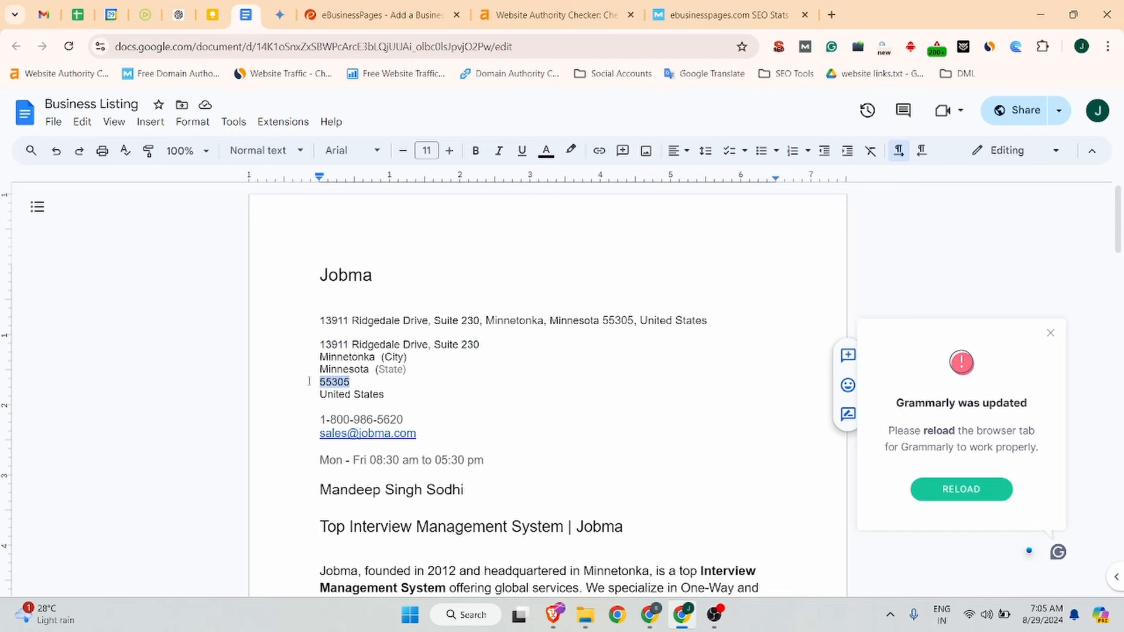
{"action": "key", "text": "ctrl+c"}
{"action": "left_click", "coordinate": [366, 7]}
{"action": "key", "text": "ctrl+v"}
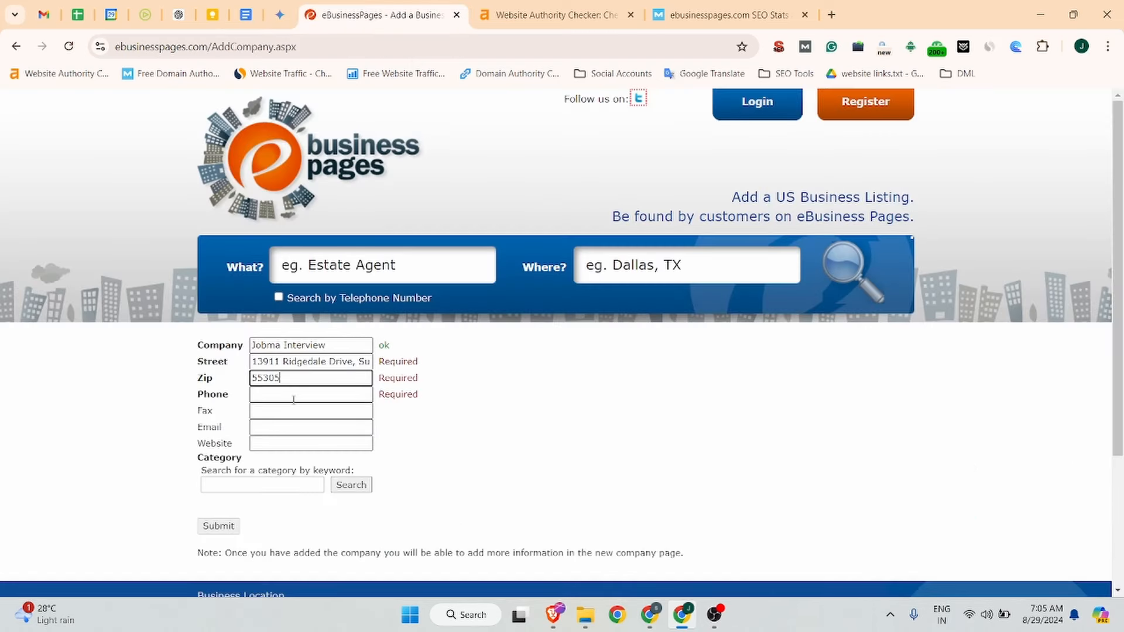
Copy the company's phone number from the Business Listing document into the form's Phone field.
{"action": "left_click", "coordinate": [290, 395]}
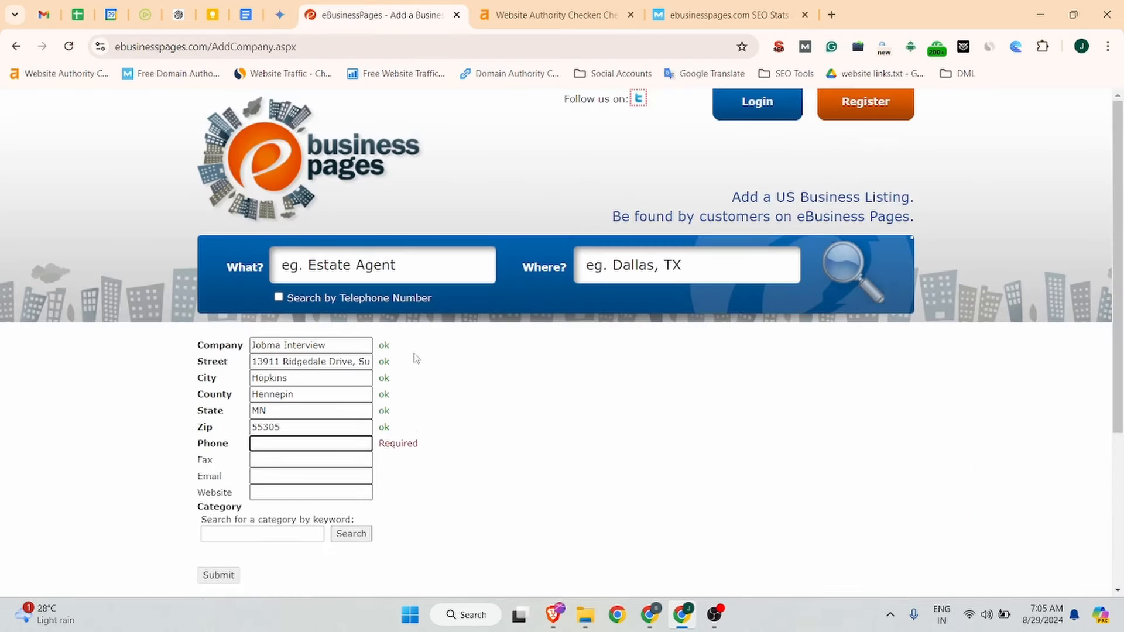
{"action": "left_click", "coordinate": [247, 14]}
{"action": "left_click_drag", "start_coordinate": [407, 419], "coordinate": [319, 420]}
{"action": "key", "text": "ctrl+c"}
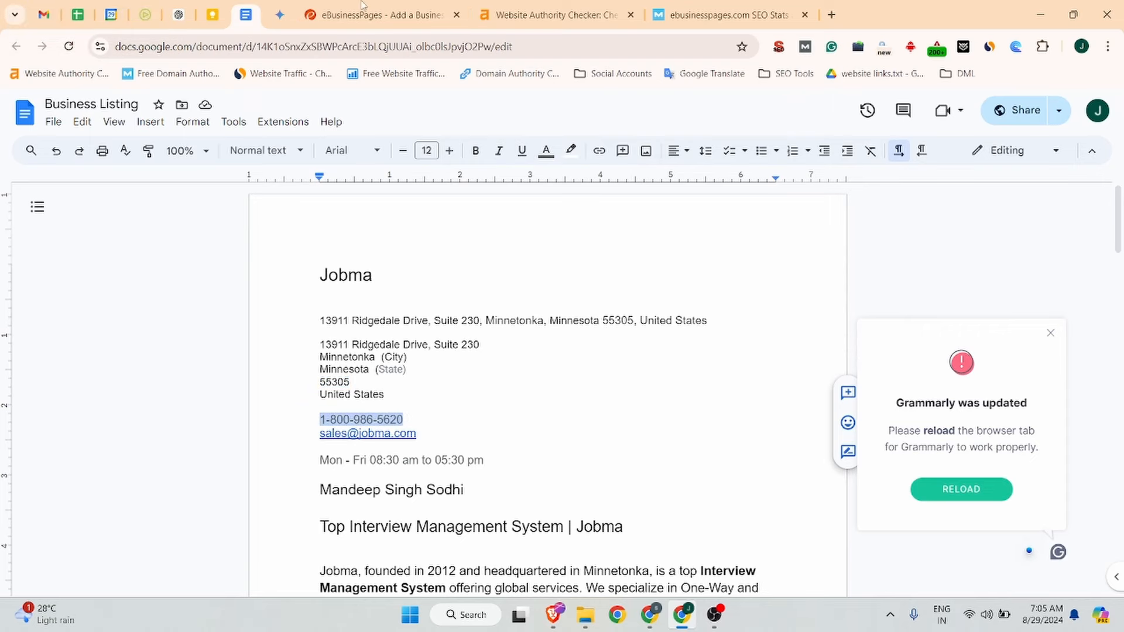
{"action": "left_click", "coordinate": [371, 21]}
{"action": "key", "text": "ctrl+v"}
Copy the signed-in Gmail account's e-mail address into the listing form's Email field.
{"action": "left_click", "coordinate": [304, 475]}
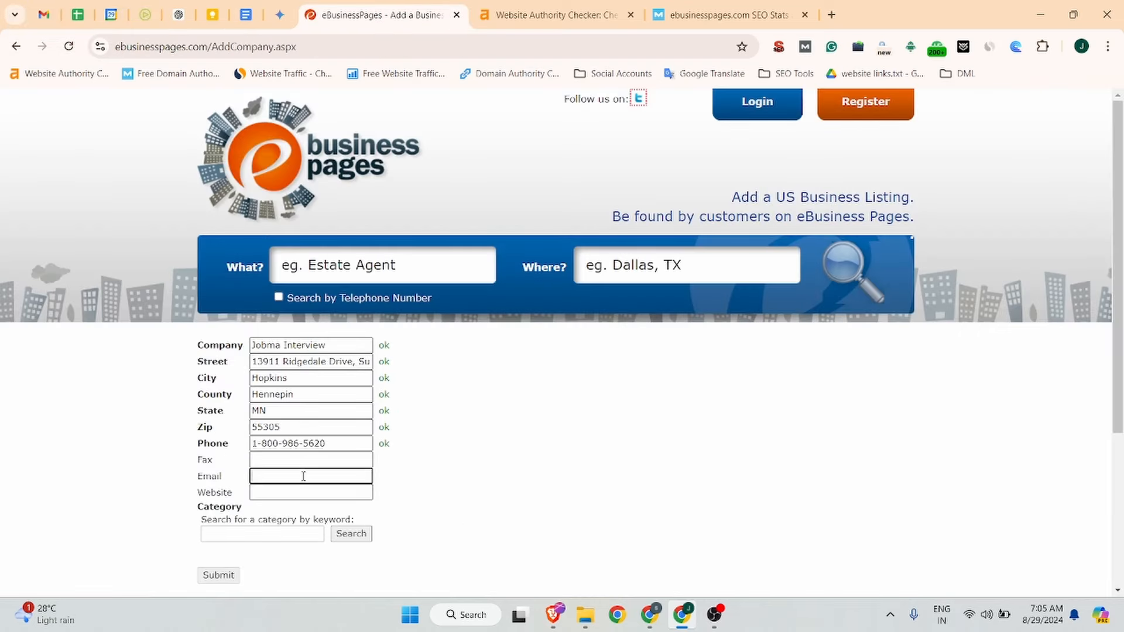
{"action": "left_click", "coordinate": [253, 5]}
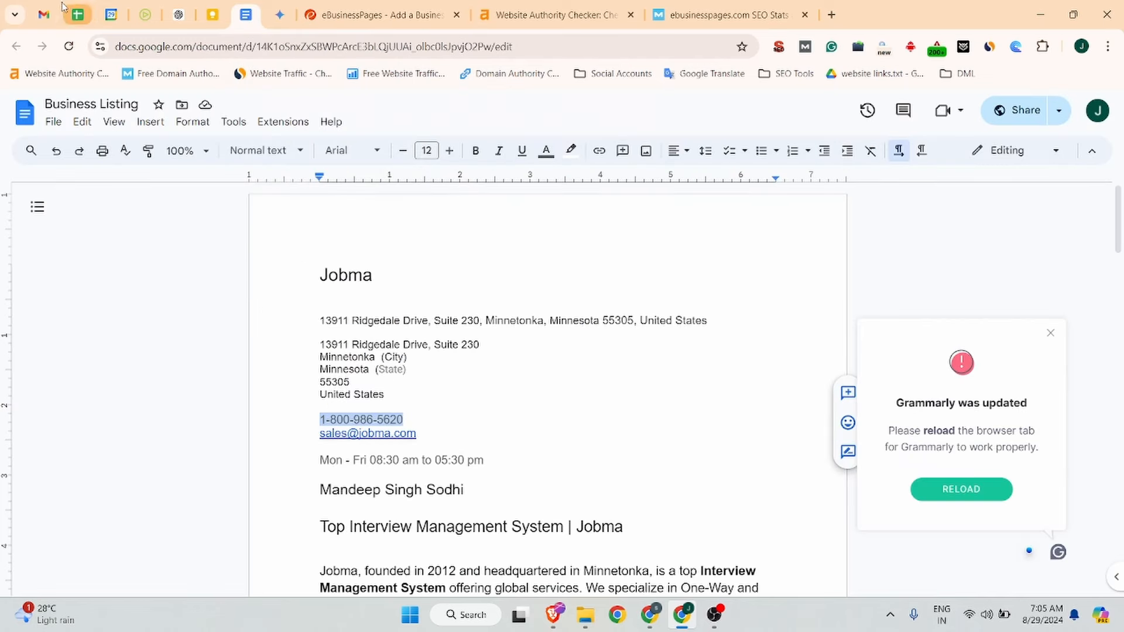
{"action": "left_click", "coordinate": [46, 11]}
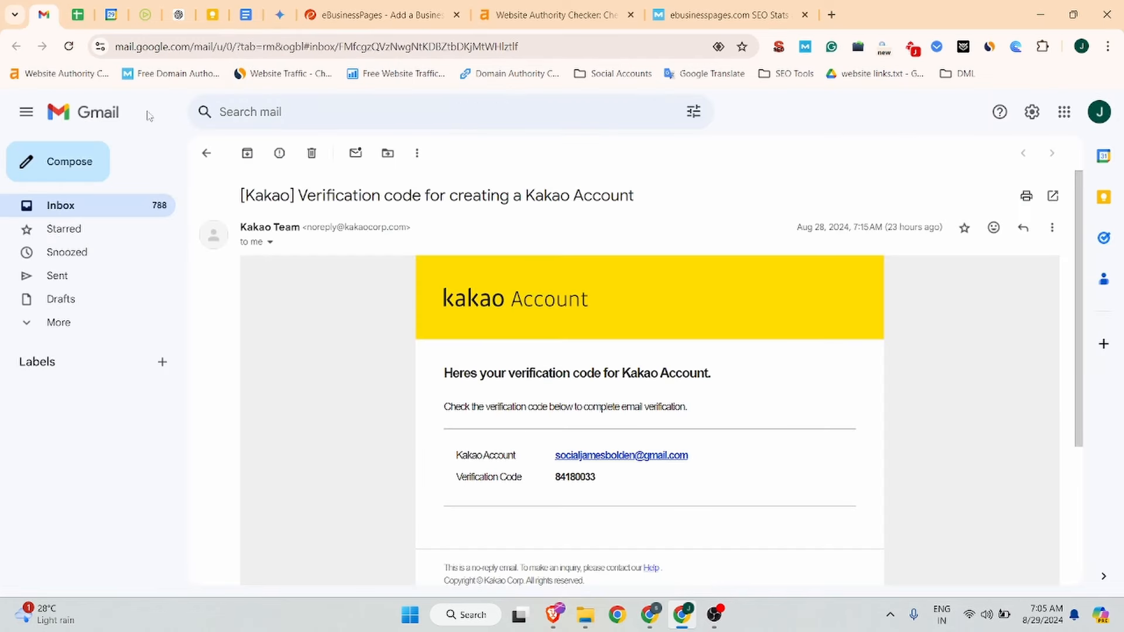
{"action": "left_click", "coordinate": [1099, 112]}
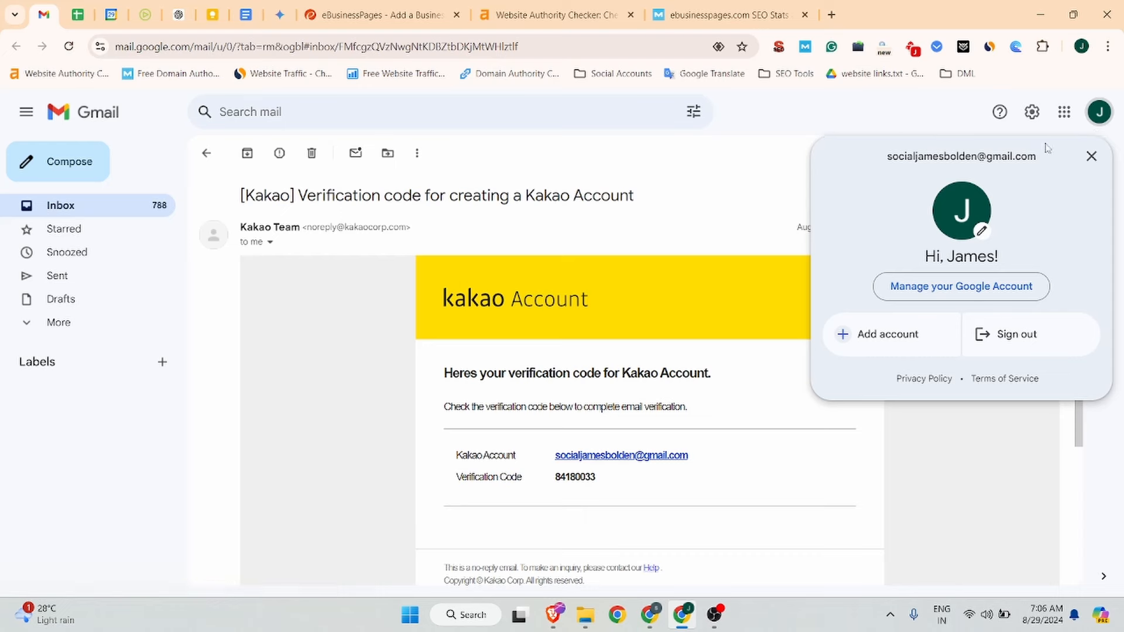
{"action": "triple_click", "coordinate": [995, 152]}
{"action": "key", "text": "ctrl+c"}
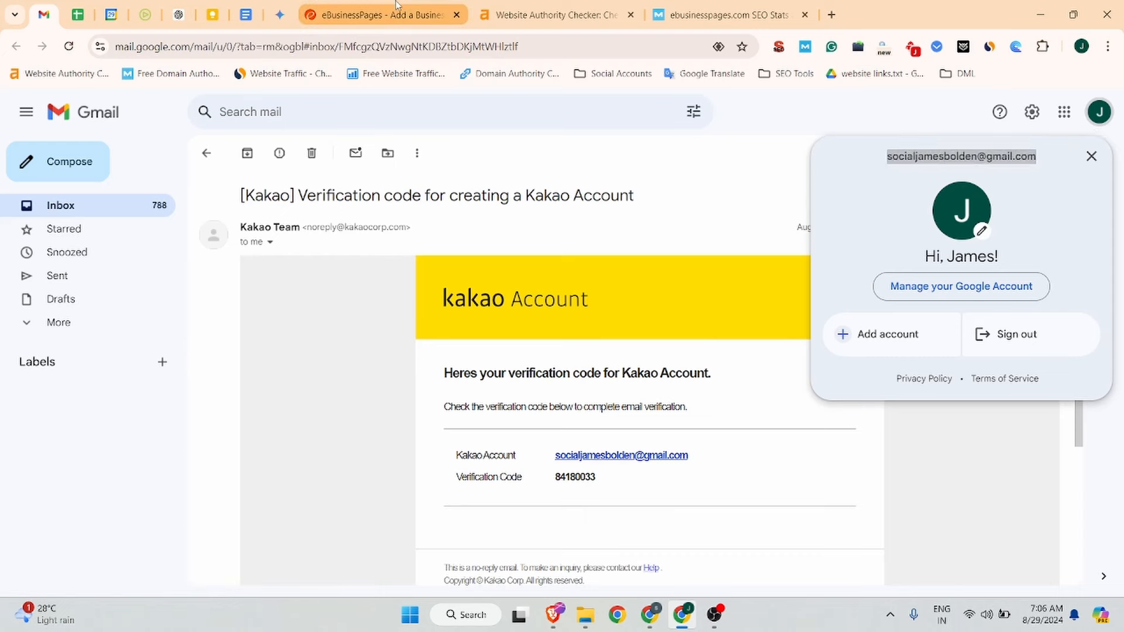
{"action": "left_click", "coordinate": [381, 15]}
{"action": "left_click", "coordinate": [323, 476]}
{"action": "key", "text": "ctrl+v"}
{"action": "left_click", "coordinate": [278, 493]}
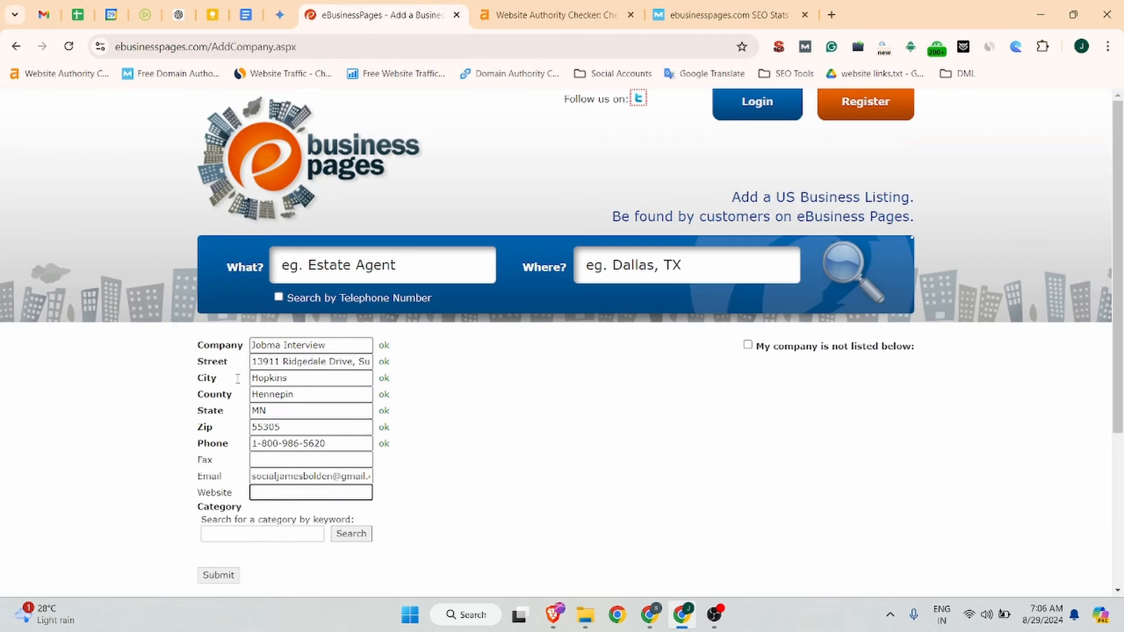
{"action": "left_click", "coordinate": [146, 15]}
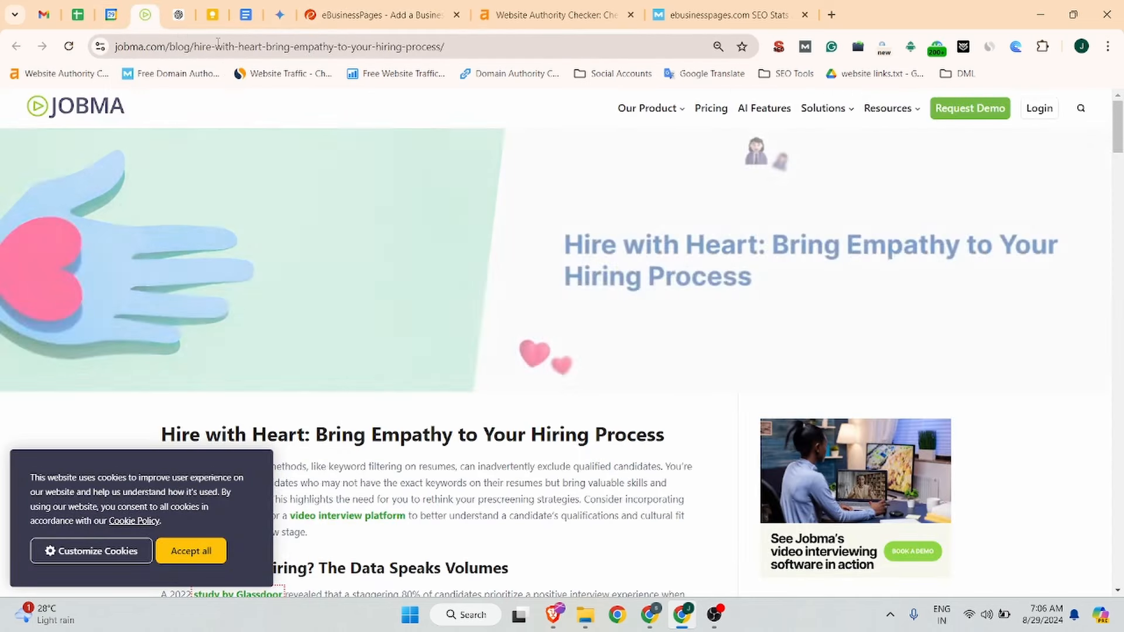
{"action": "left_click", "coordinate": [174, 46]}
{"action": "left_click", "coordinate": [174, 47]}
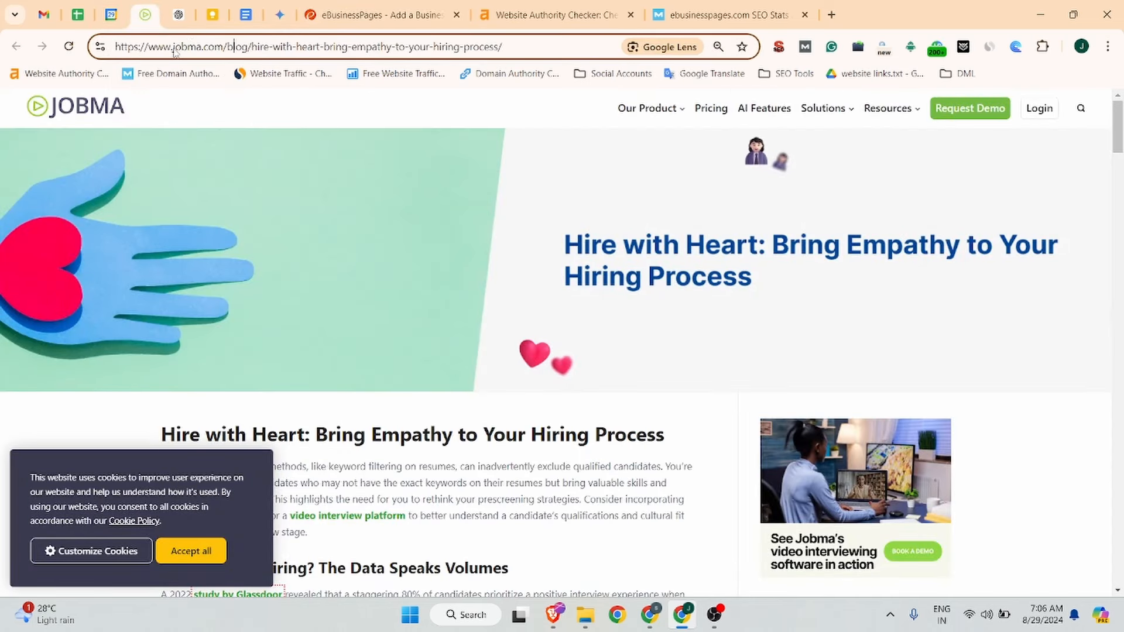
{"action": "left_click", "coordinate": [230, 47]}
{"action": "left_click_drag", "start_coordinate": [228, 47], "coordinate": [111, 47]}
{"action": "key", "text": "ctrl+c"}
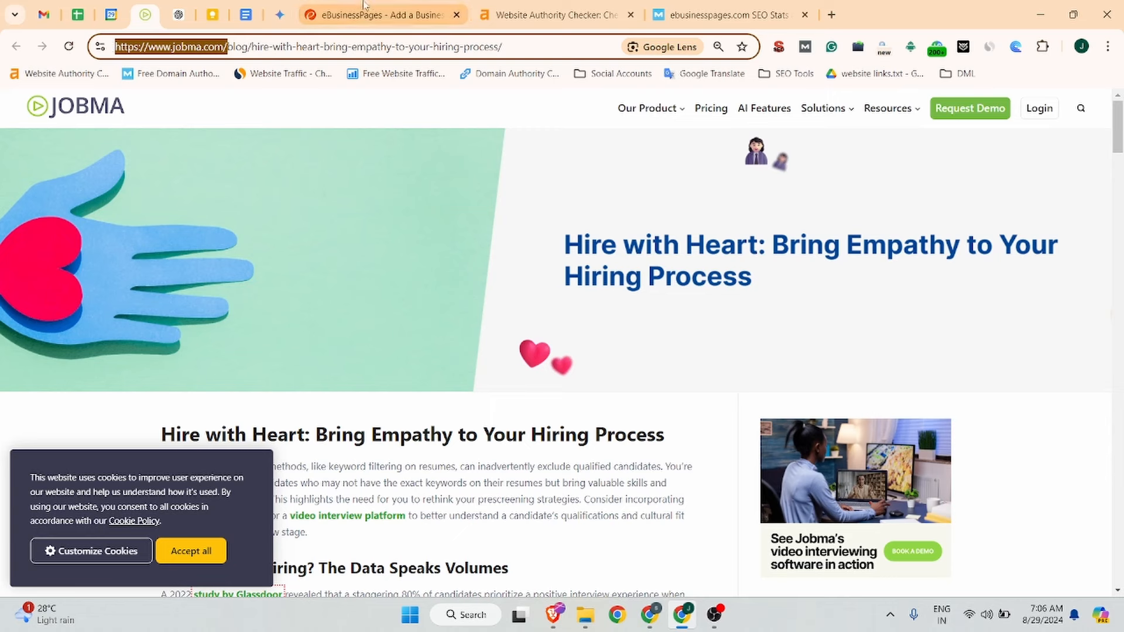
{"action": "left_click", "coordinate": [380, 14]}
{"action": "key", "text": "ctrl+v"}
Search categories for "employment agency", choose Employment Agencies and Opportunities, and submit the listing without saving the address in the browser.
{"action": "left_click", "coordinate": [239, 534]}
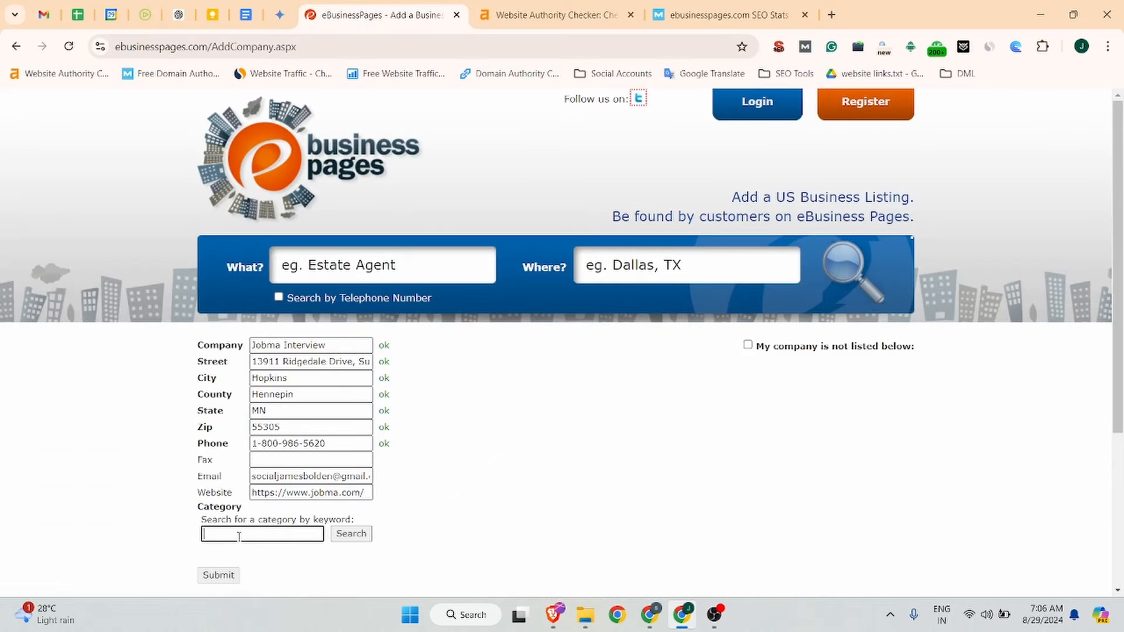
{"action": "type", "text": "softwar"}
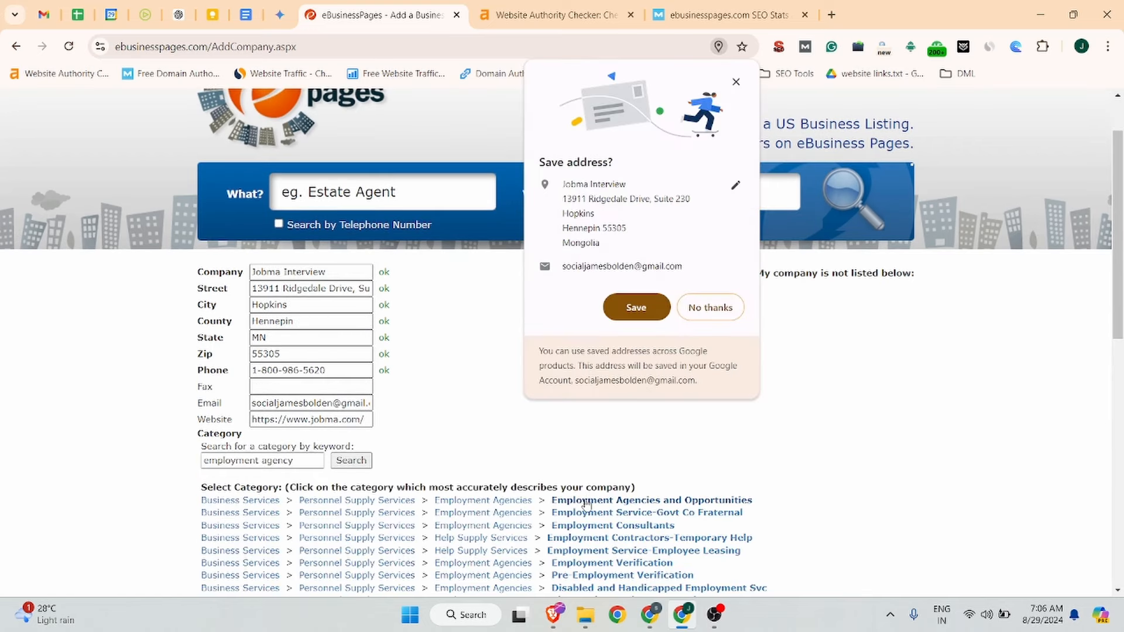
{"action": "left_click", "coordinate": [586, 502]}
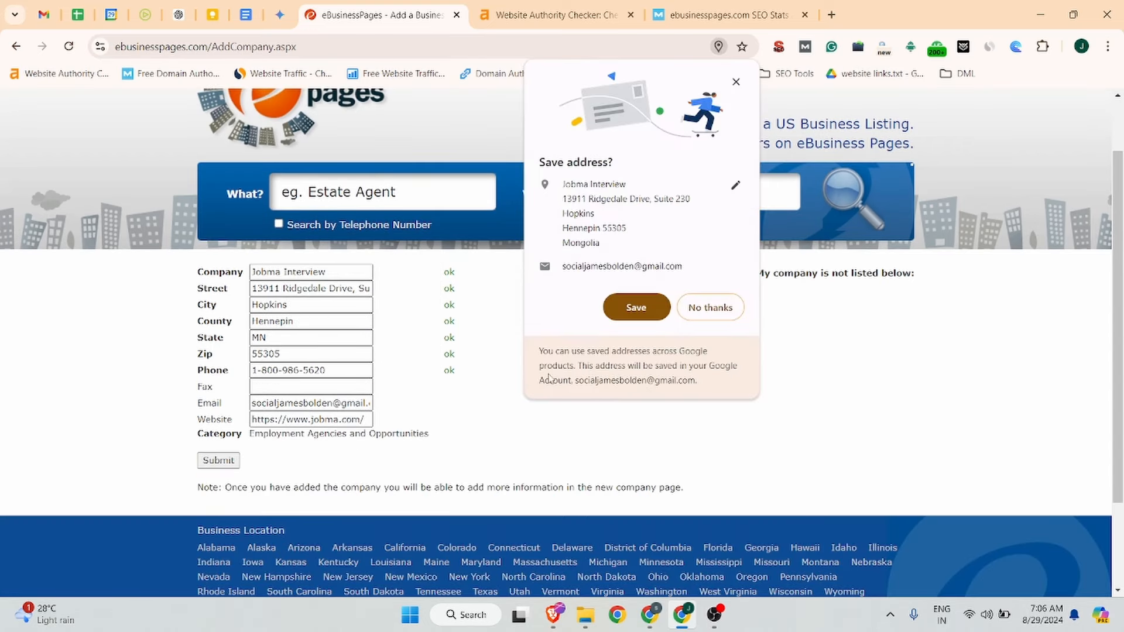
{"action": "left_click", "coordinate": [736, 81]}
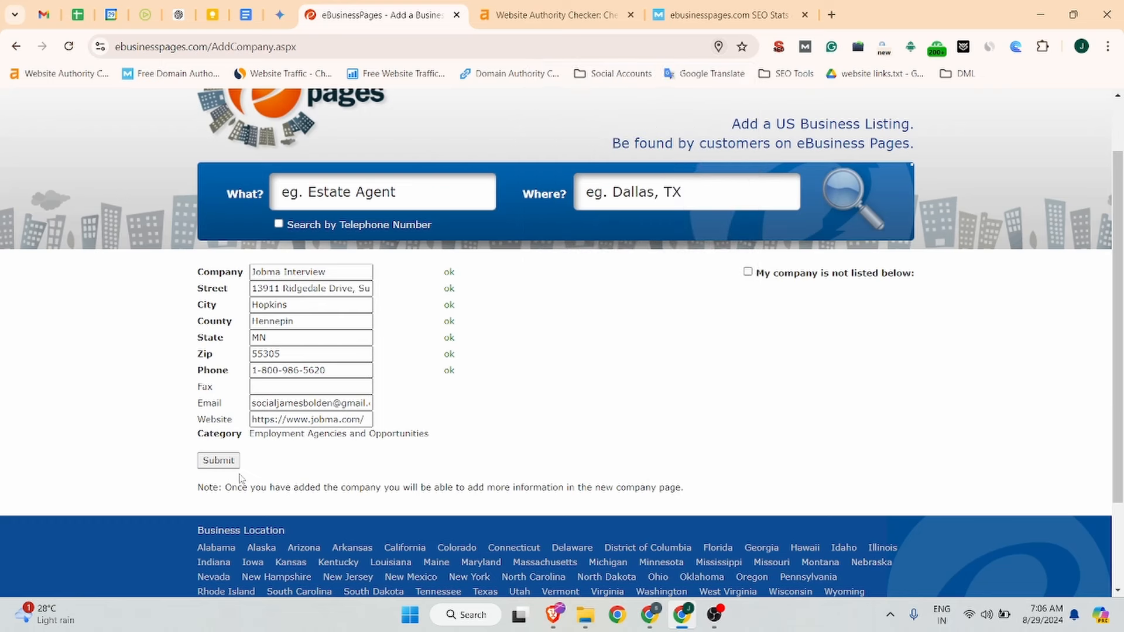
{"action": "left_click", "coordinate": [220, 461]}
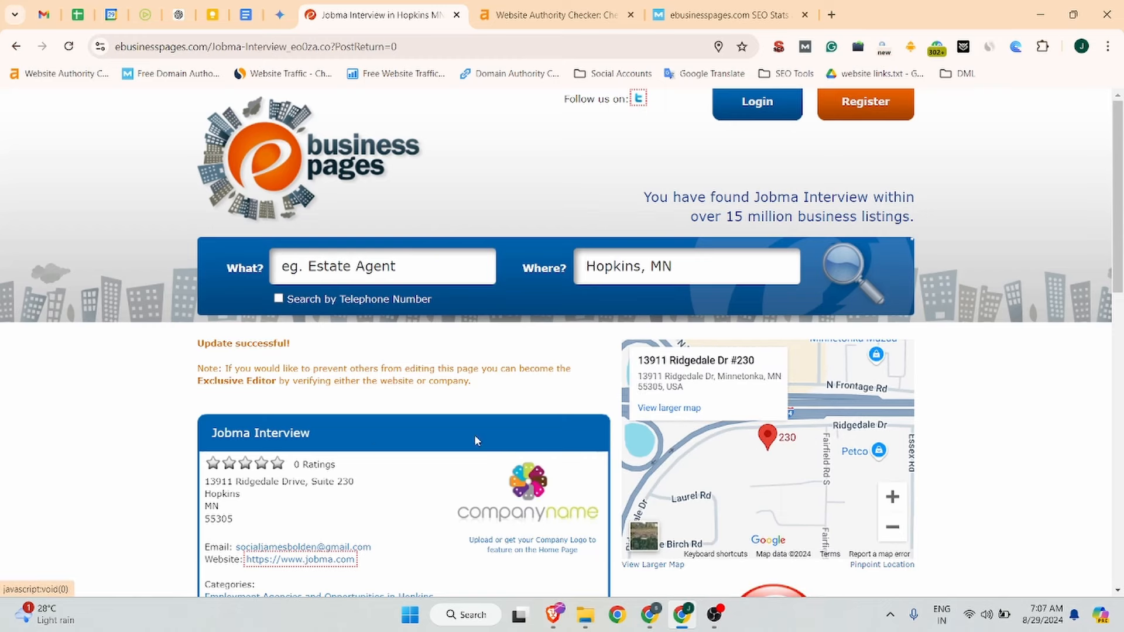
Upload the jobma_logo JPEG from the Downloads folder as the Jobma Interview listing's company logo.
{"action": "scroll", "coordinate": [400, 410], "scroll_direction": "down", "scroll_amount": 2}
{"action": "scroll", "coordinate": [401, 410], "scroll_direction": "down", "scroll_amount": 3}
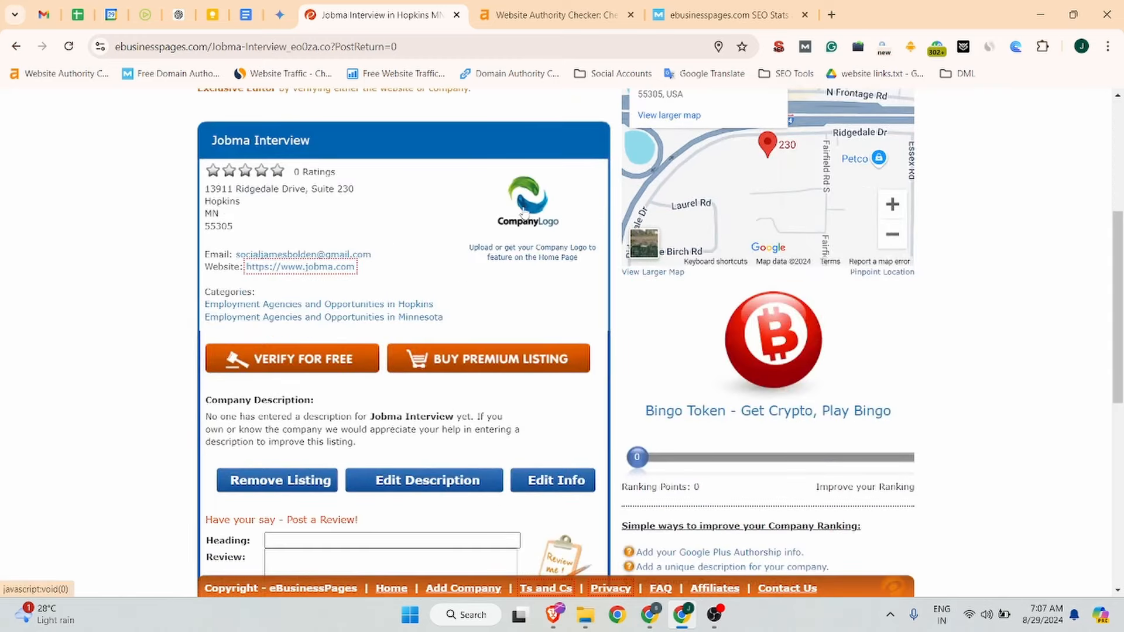
{"action": "left_click", "coordinate": [537, 218]}
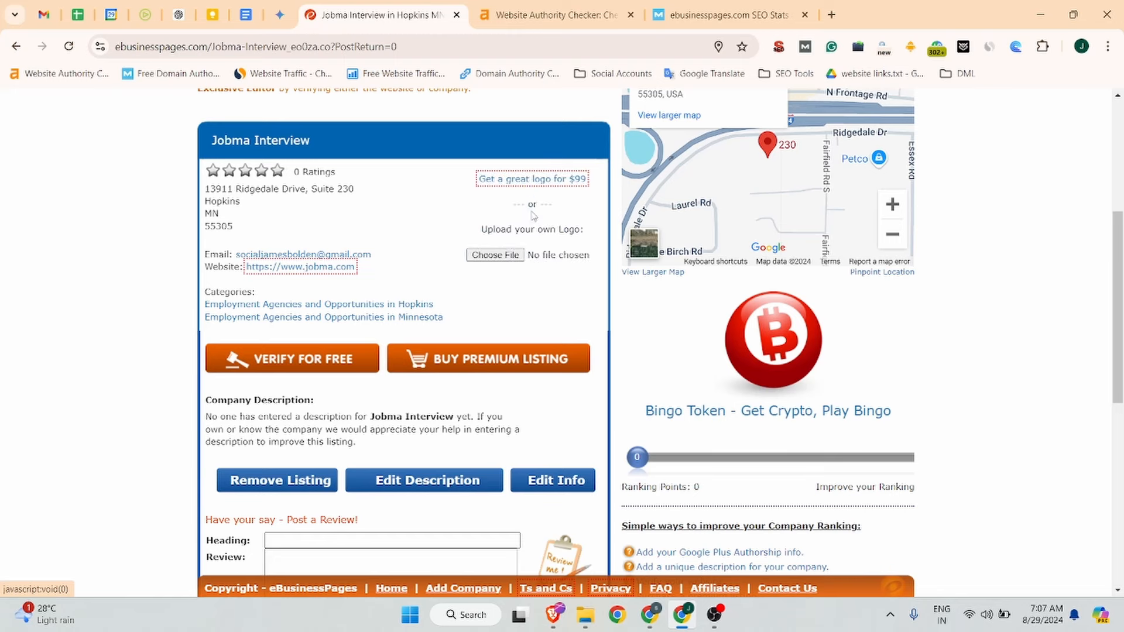
{"action": "left_click", "coordinate": [500, 260]}
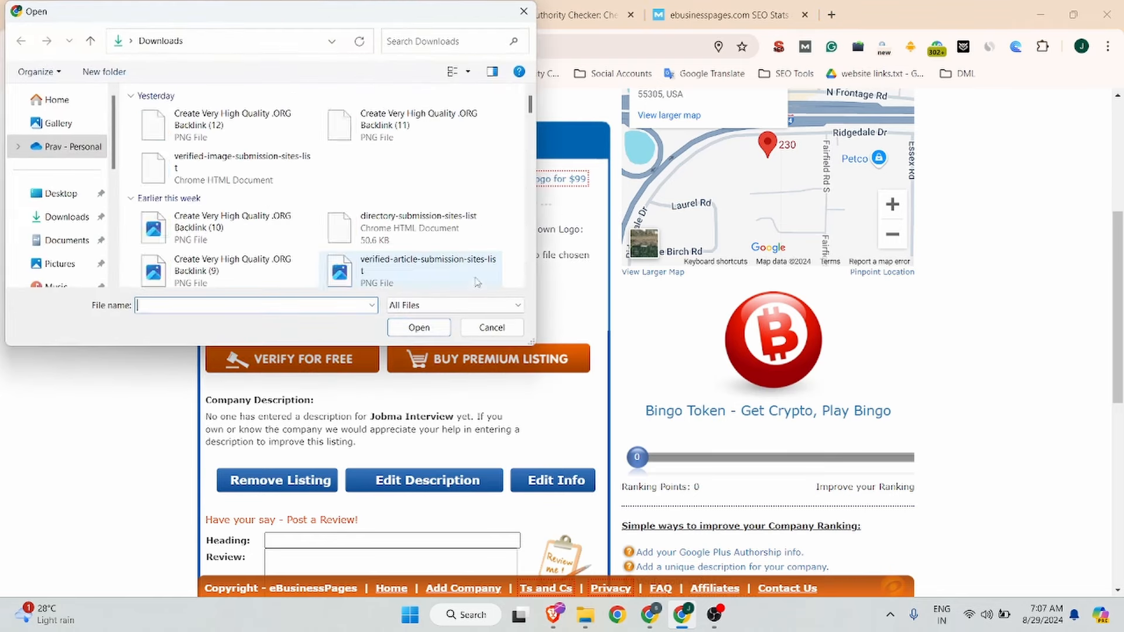
{"action": "scroll", "coordinate": [335, 223], "scroll_direction": "down", "scroll_amount": 2}
{"action": "scroll", "coordinate": [334, 223], "scroll_direction": "down", "scroll_amount": 10}
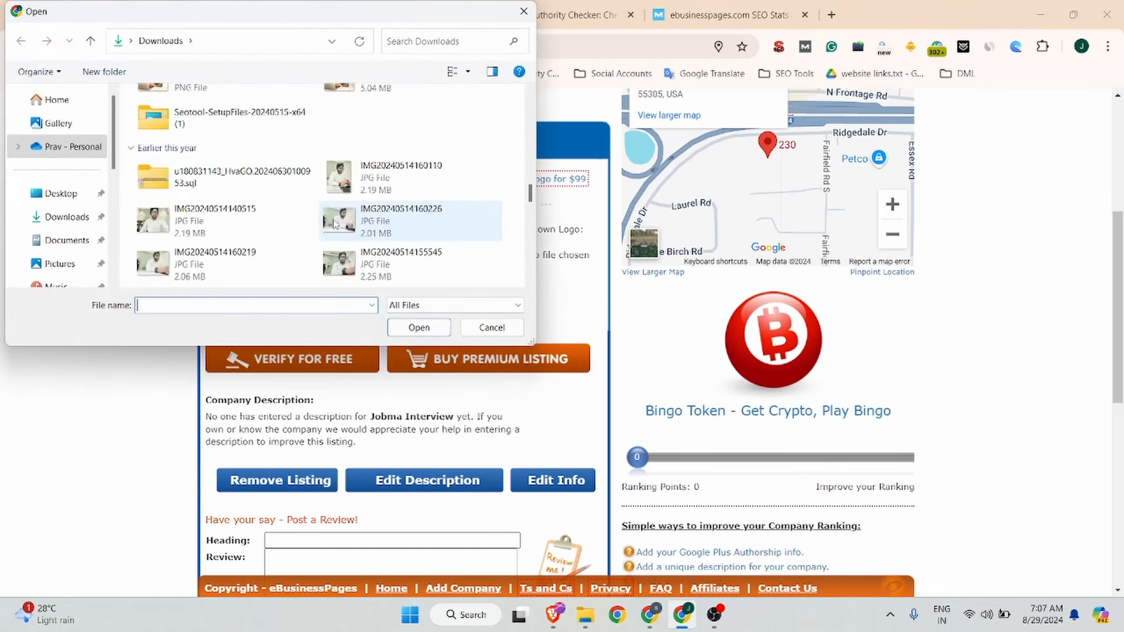
{"action": "scroll", "coordinate": [335, 223], "scroll_direction": "down", "scroll_amount": 6}
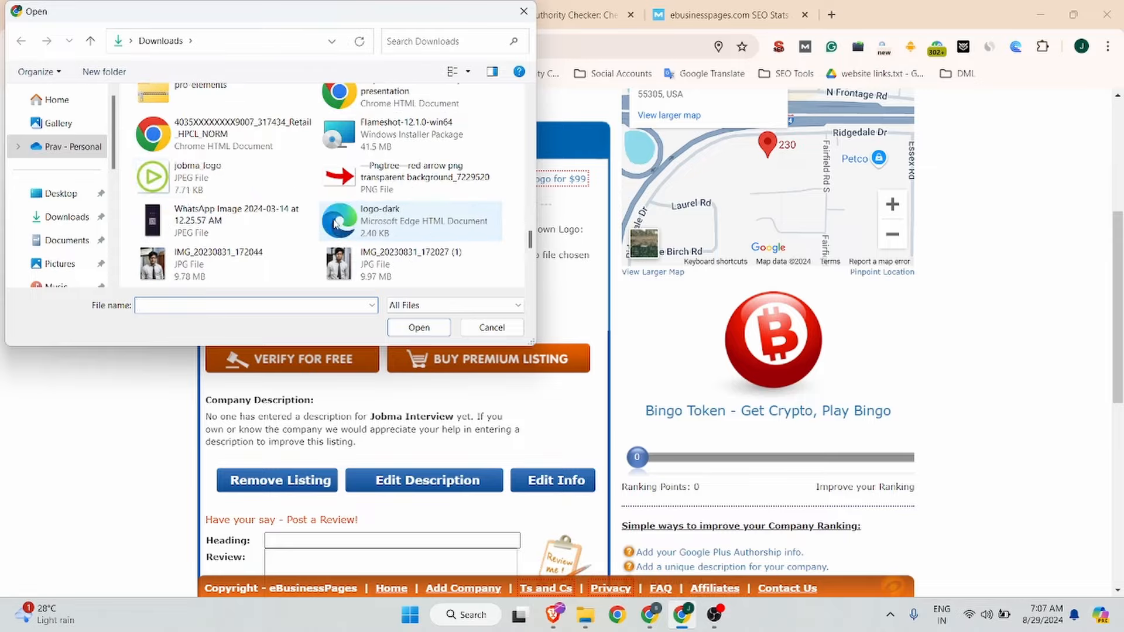
{"action": "left_click", "coordinate": [222, 177]}
{"action": "left_click", "coordinate": [424, 327]}
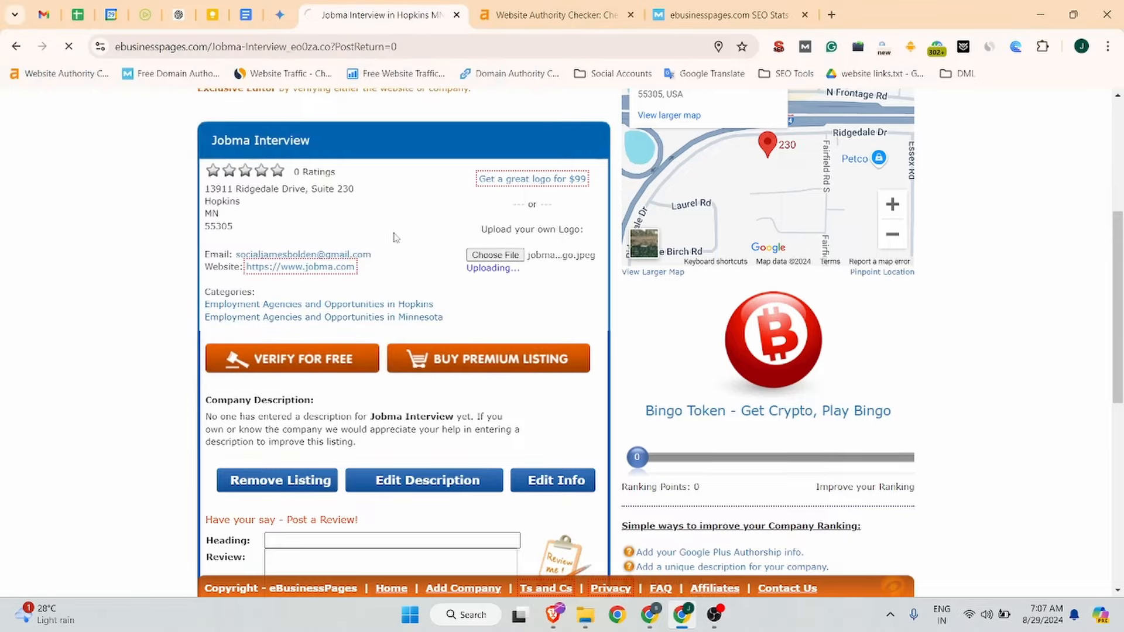
Look through the business locations, categories and company listings on the US business directory's home page.
{"action": "scroll", "coordinate": [505, 269], "scroll_direction": "down", "scroll_amount": 5}
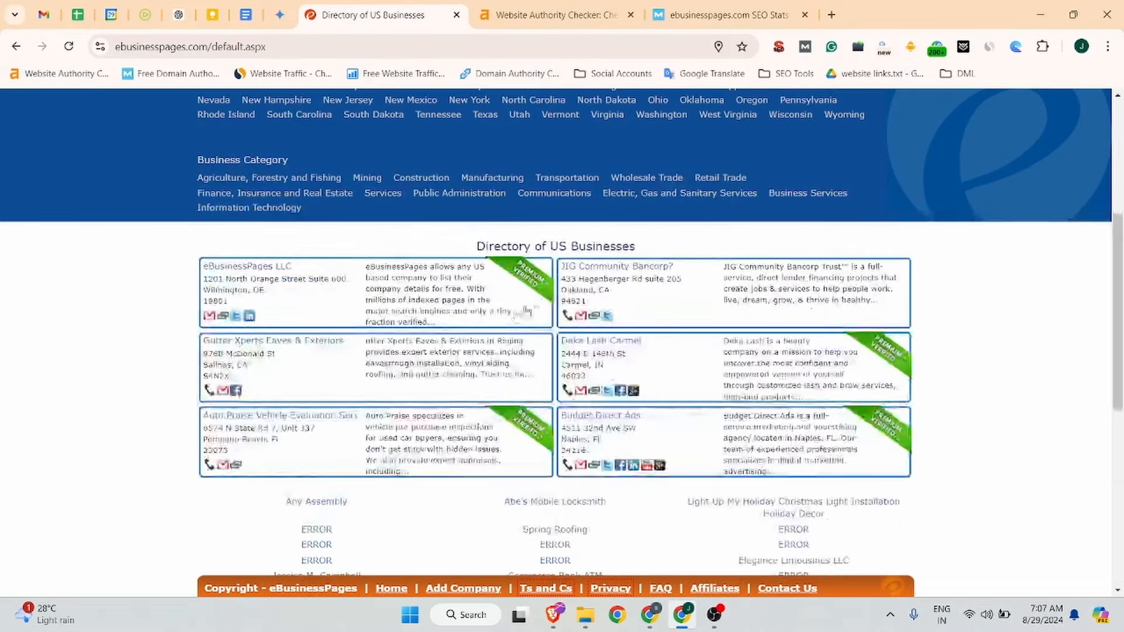
{"action": "scroll", "coordinate": [504, 293], "scroll_direction": "down", "scroll_amount": 4}
{"action": "scroll", "coordinate": [502, 323], "scroll_direction": "up", "scroll_amount": 4}
{"action": "scroll", "coordinate": [501, 323], "scroll_direction": "up", "scroll_amount": 5}
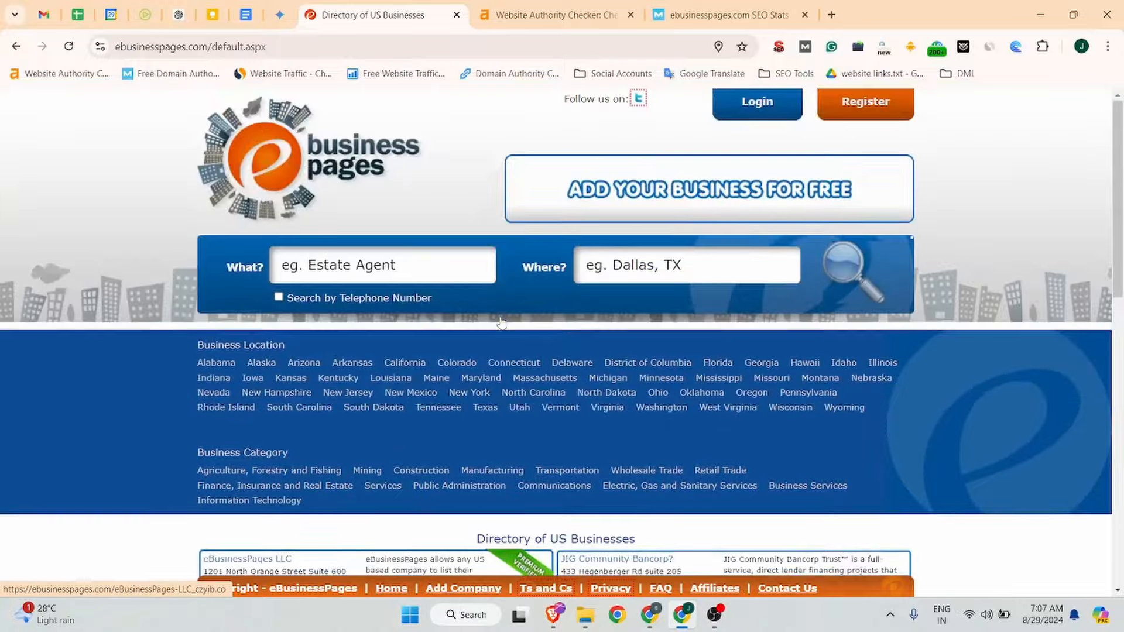
{"action": "scroll", "coordinate": [502, 323], "scroll_direction": "down", "scroll_amount": 4}
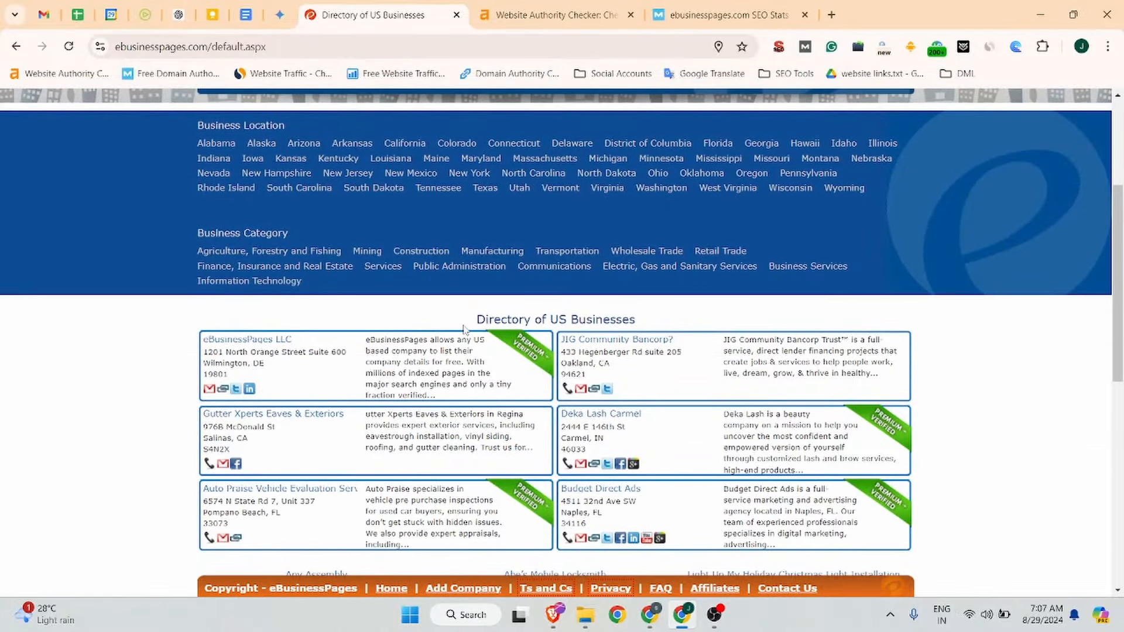
{"action": "scroll", "coordinate": [463, 328], "scroll_direction": "down", "scroll_amount": 3}
{"action": "scroll", "coordinate": [463, 329], "scroll_direction": "down", "scroll_amount": 7}
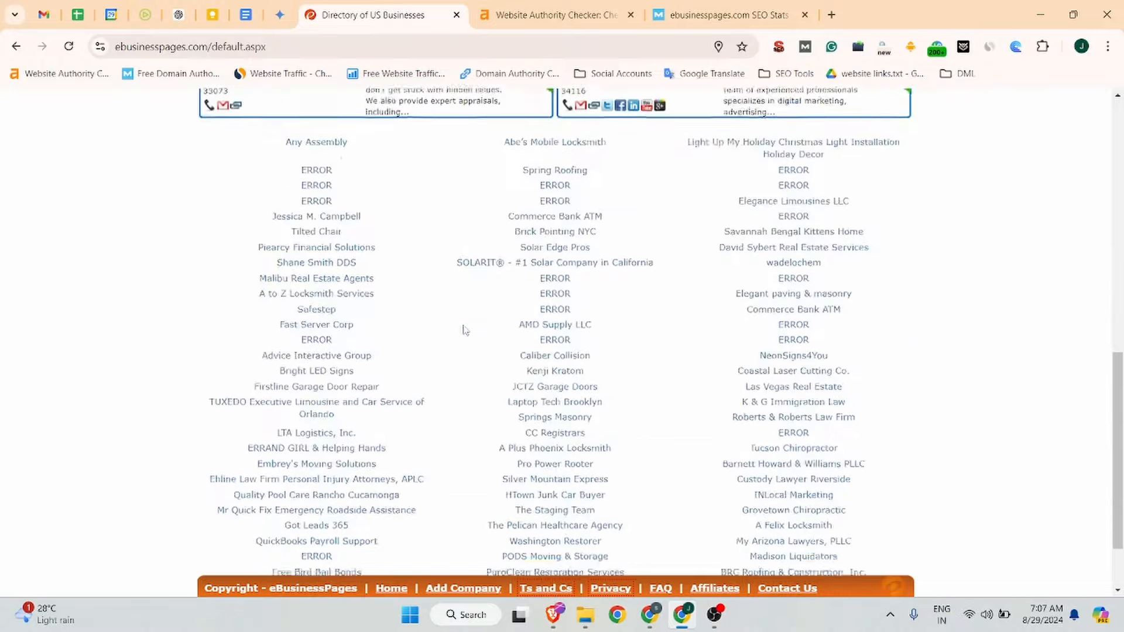
{"action": "scroll", "coordinate": [463, 329], "scroll_direction": "up", "scroll_amount": 13}
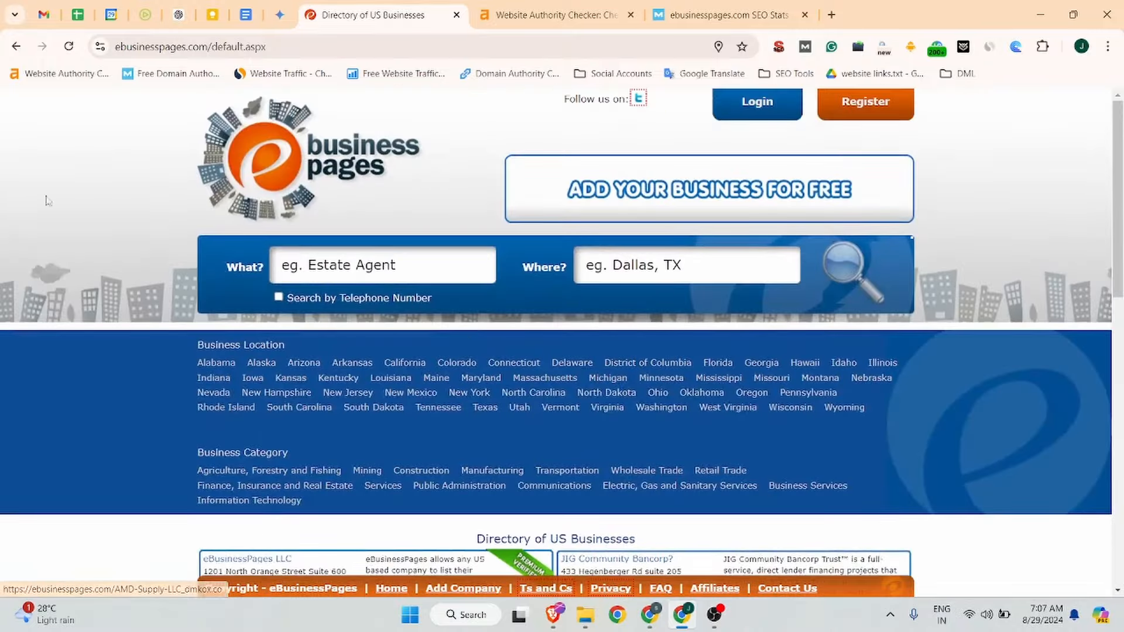
Return to the Jobma Interview listing and upload the jobma_logo JPEG as its company logo again.
{"action": "left_click", "coordinate": [17, 47]}
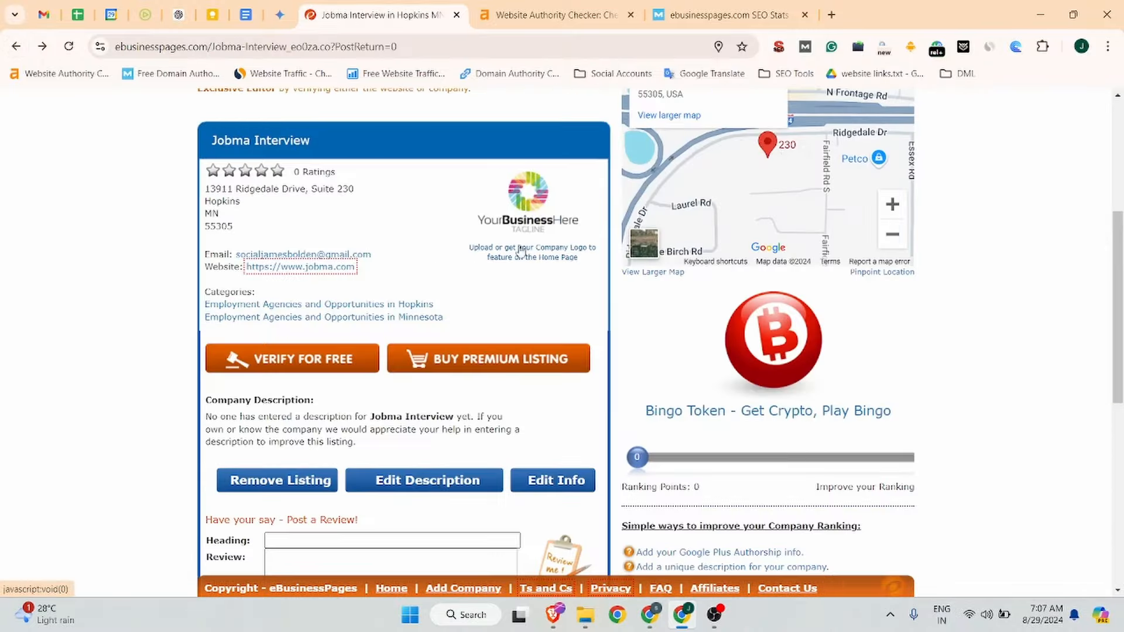
{"action": "left_click", "coordinate": [520, 205]}
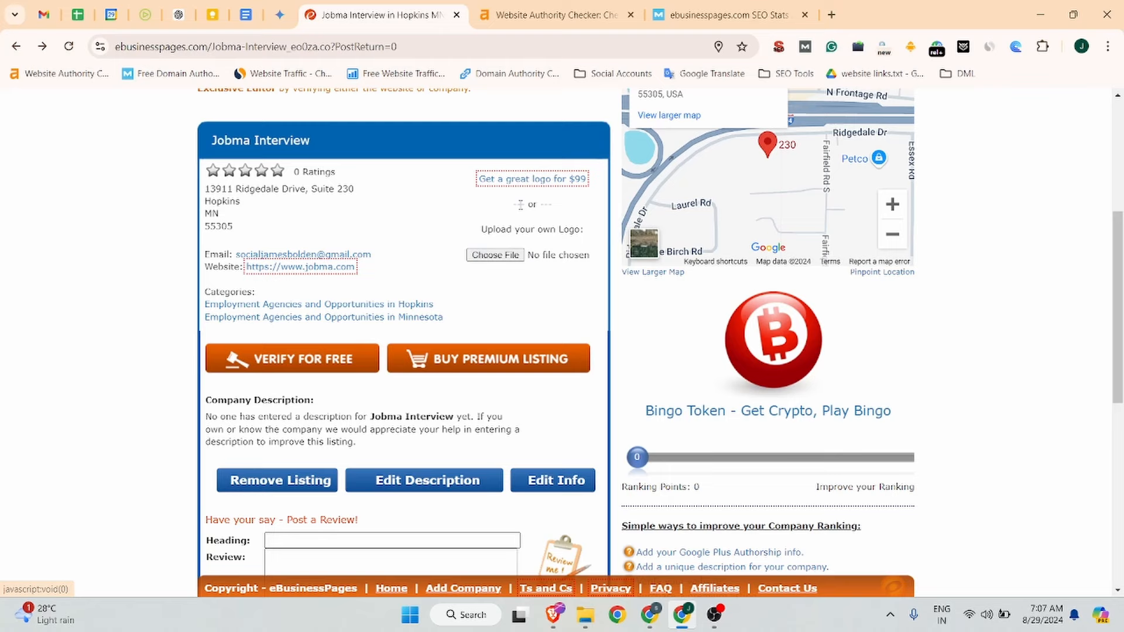
{"action": "left_click", "coordinate": [495, 255]}
{"action": "scroll", "coordinate": [226, 176], "scroll_direction": "down", "scroll_amount": 10}
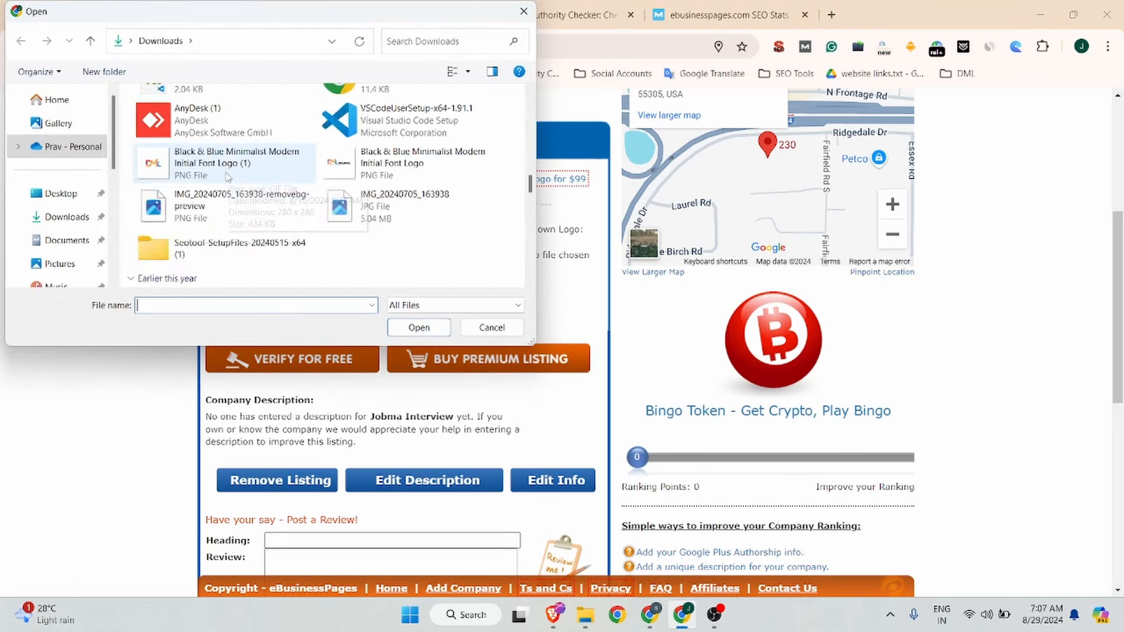
{"action": "scroll", "coordinate": [226, 176], "scroll_direction": "up", "scroll_amount": 3}
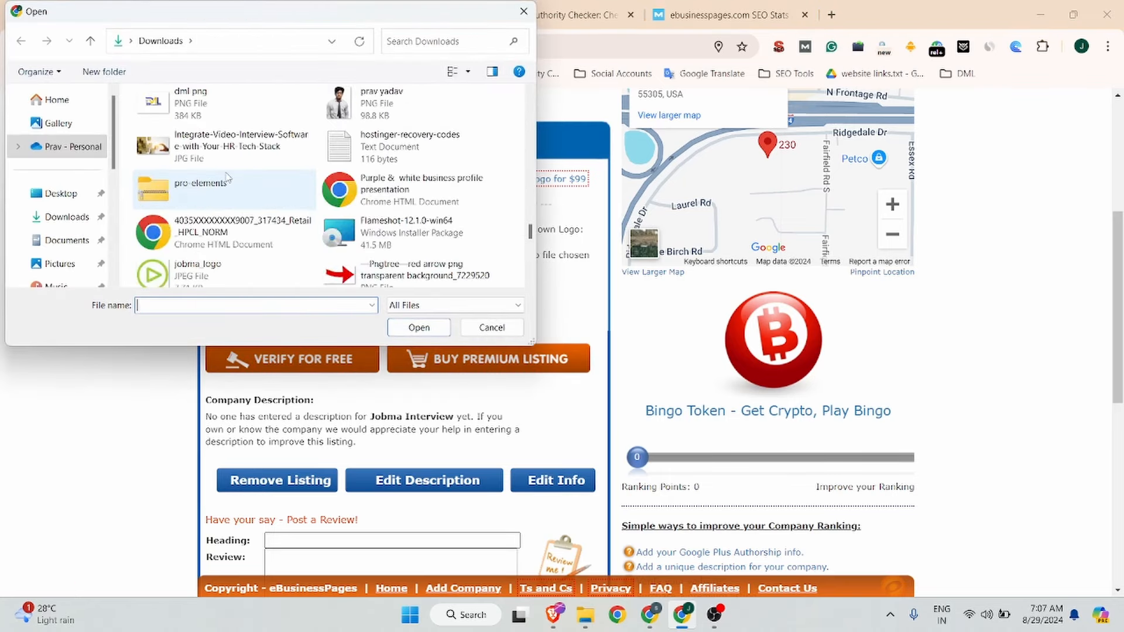
{"action": "left_click", "coordinate": [193, 272]}
{"action": "left_click", "coordinate": [418, 331]}
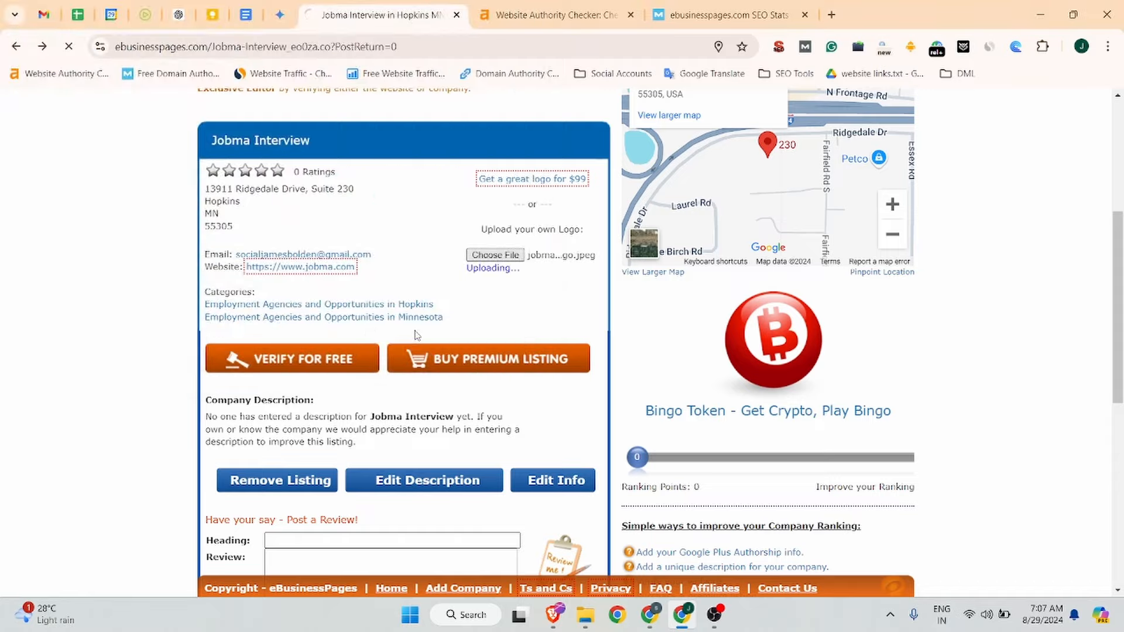
{"action": "scroll", "coordinate": [206, 225], "scroll_direction": "down", "scroll_amount": 6}
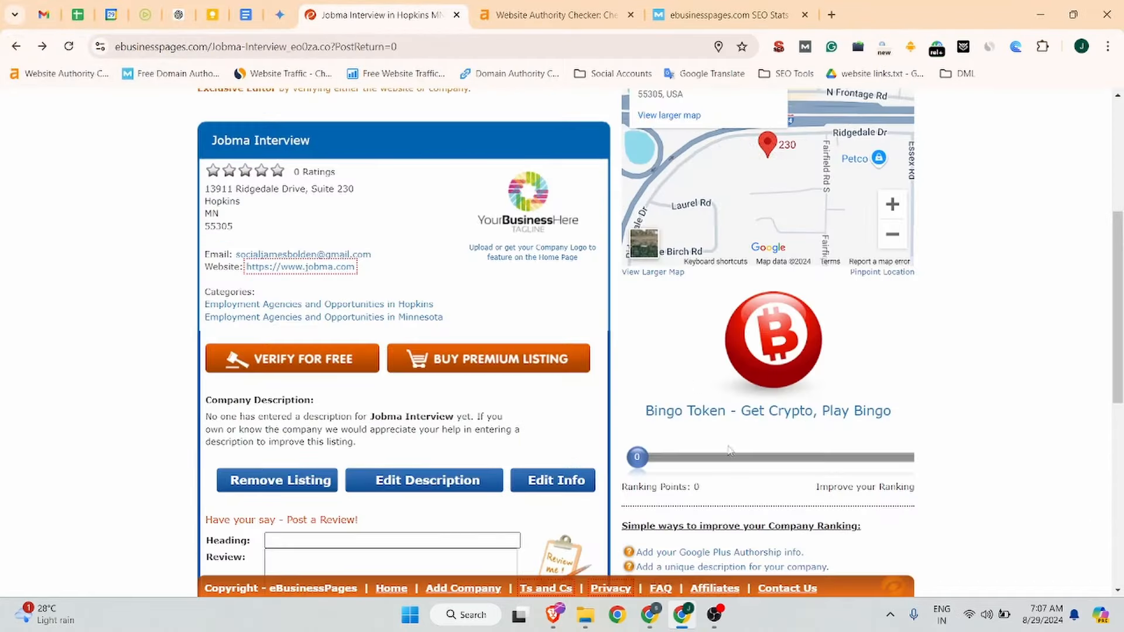
Check the finished DML Training listing and its logo in the other browser window, and return to the Jobma Interview listing.
{"action": "left_click", "coordinate": [649, 613]}
{"action": "scroll", "coordinate": [561, 427], "scroll_direction": "up", "scroll_amount": 7}
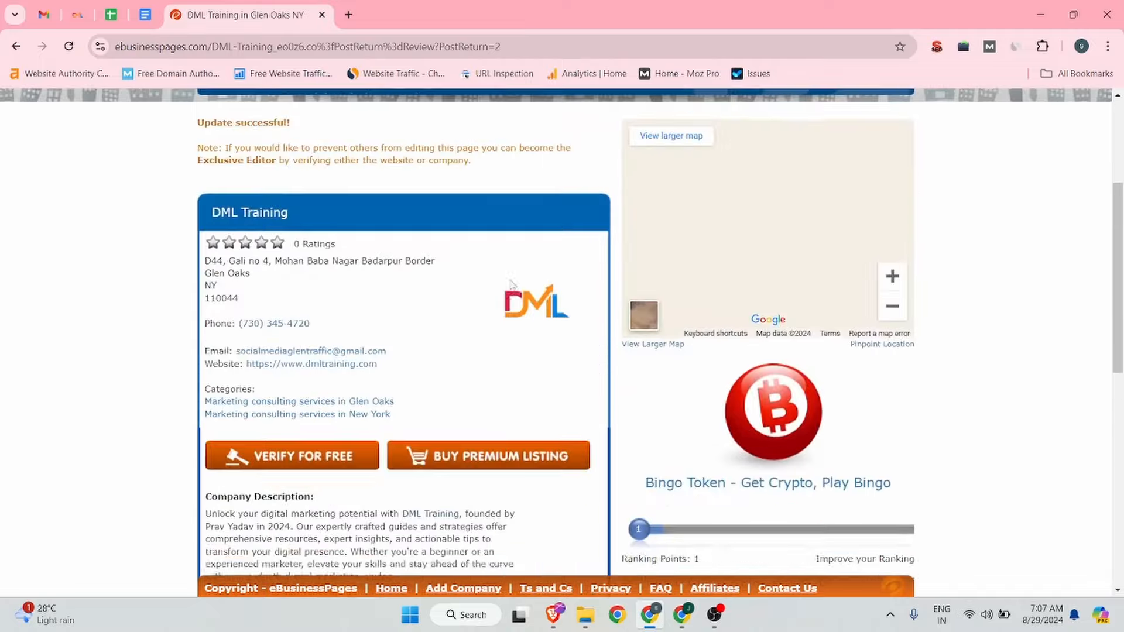
{"action": "scroll", "coordinate": [290, 331], "scroll_direction": "up", "scroll_amount": 1}
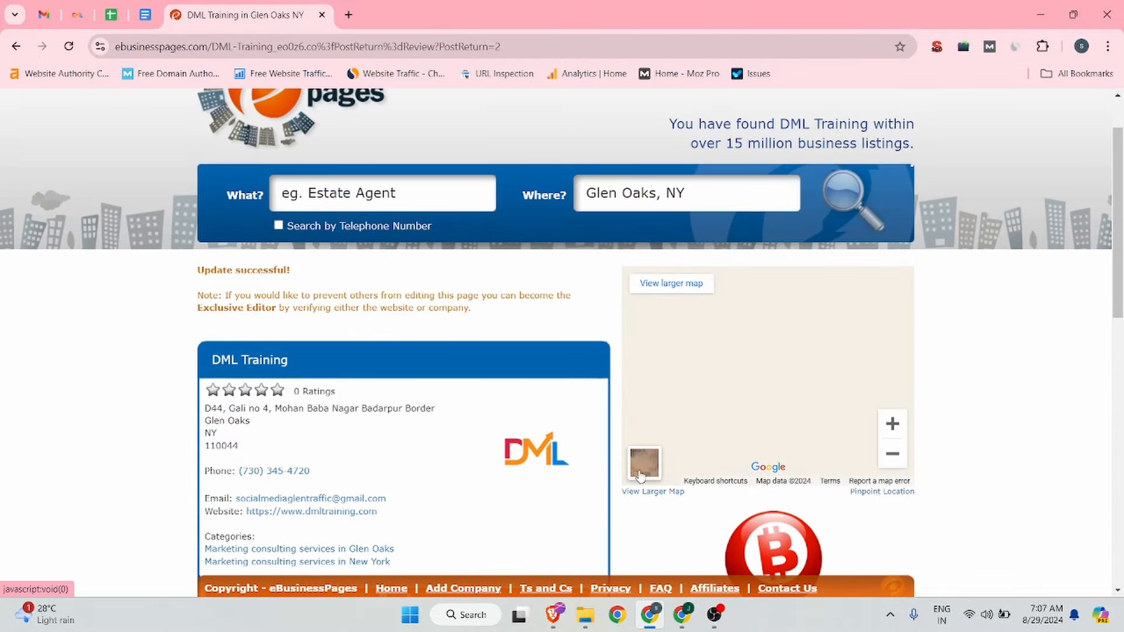
{"action": "mouse_move", "coordinate": [679, 621]}
{"action": "left_click", "coordinate": [679, 530]}
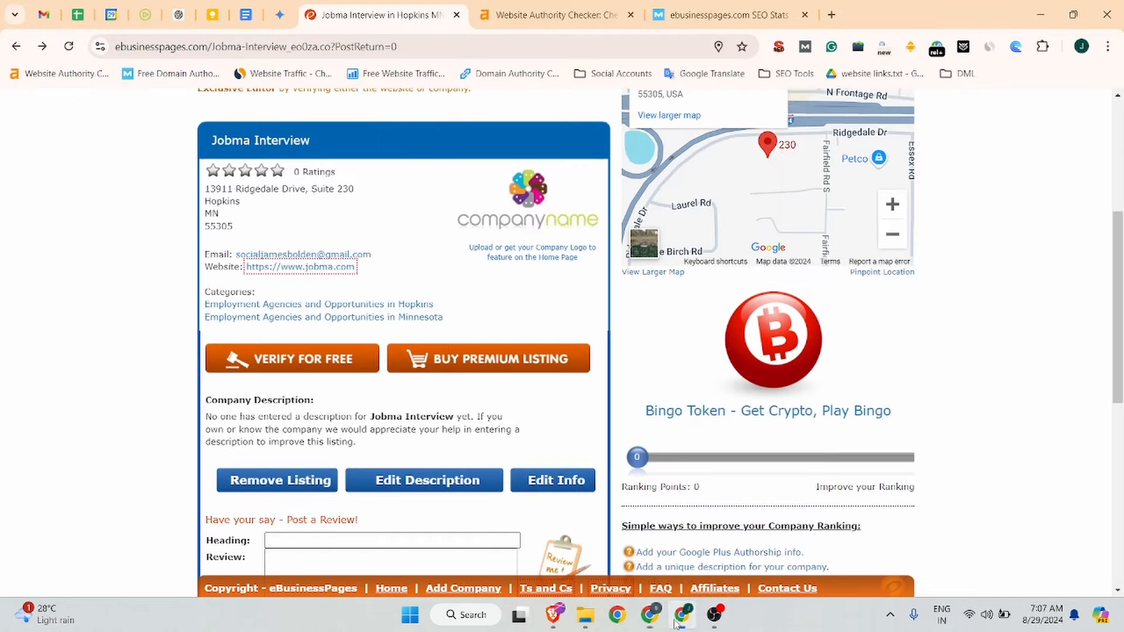
Copy the title "Top Interview Management System | Jobma" from the Business Listing document into the Heading field of the listing's review form.
{"action": "scroll", "coordinate": [367, 264], "scroll_direction": "down", "scroll_amount": 5}
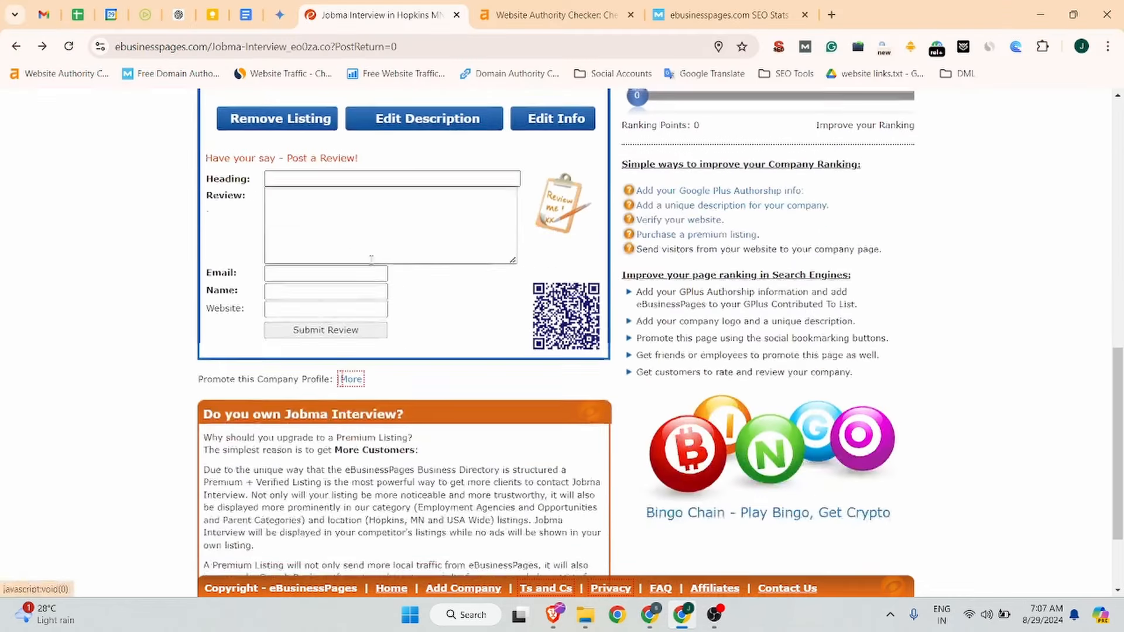
{"action": "scroll", "coordinate": [281, 235], "scroll_direction": "up", "scroll_amount": 1}
{"action": "left_click", "coordinate": [391, 250]}
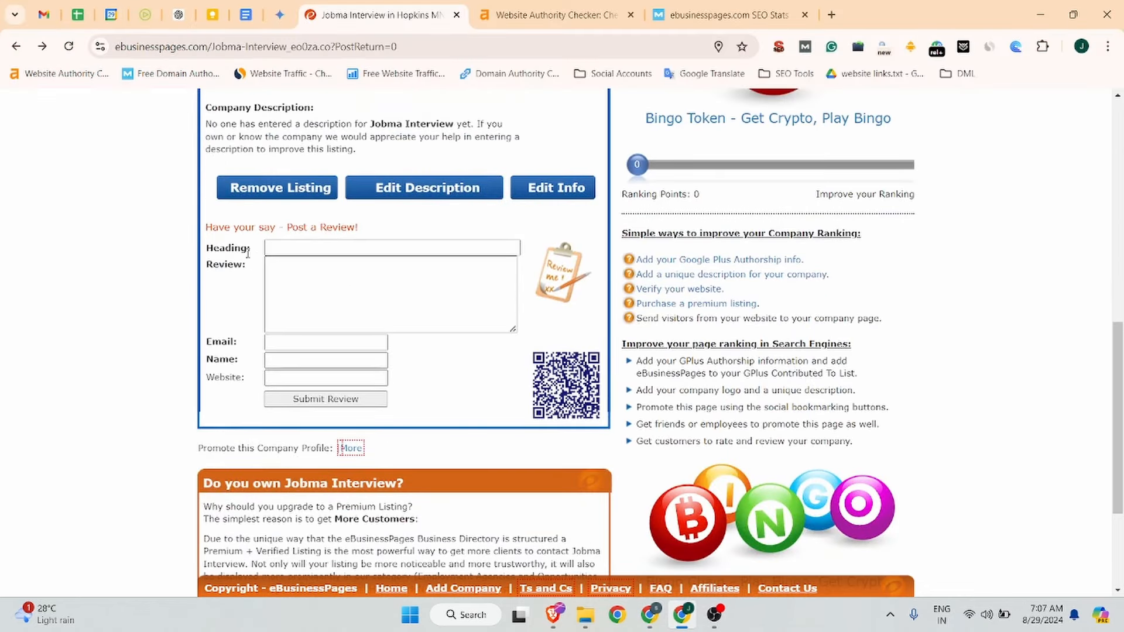
{"action": "left_click", "coordinate": [244, 9]}
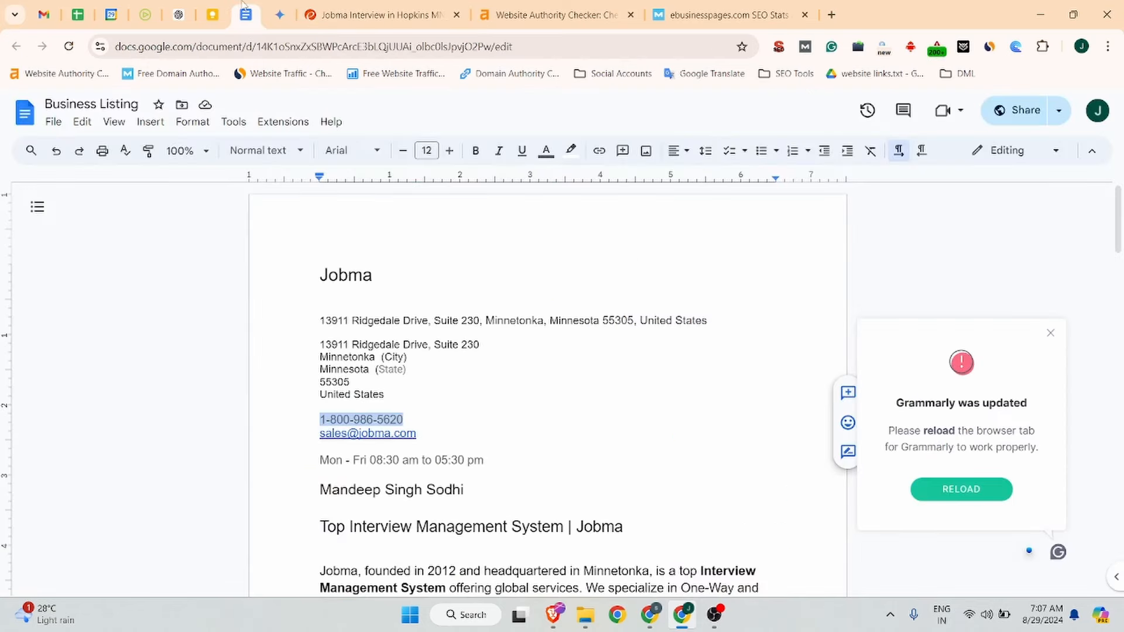
{"action": "scroll", "coordinate": [620, 496], "scroll_direction": "down", "scroll_amount": 1}
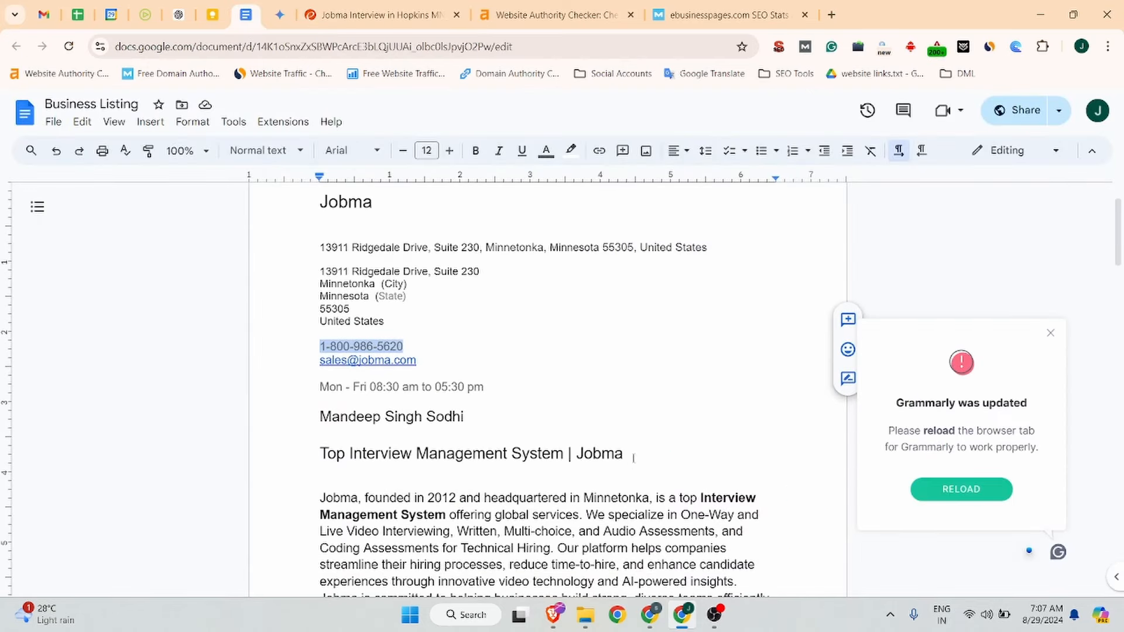
{"action": "left_click_drag", "start_coordinate": [633, 458], "coordinate": [314, 462]}
{"action": "key", "text": "ctrl+c"}
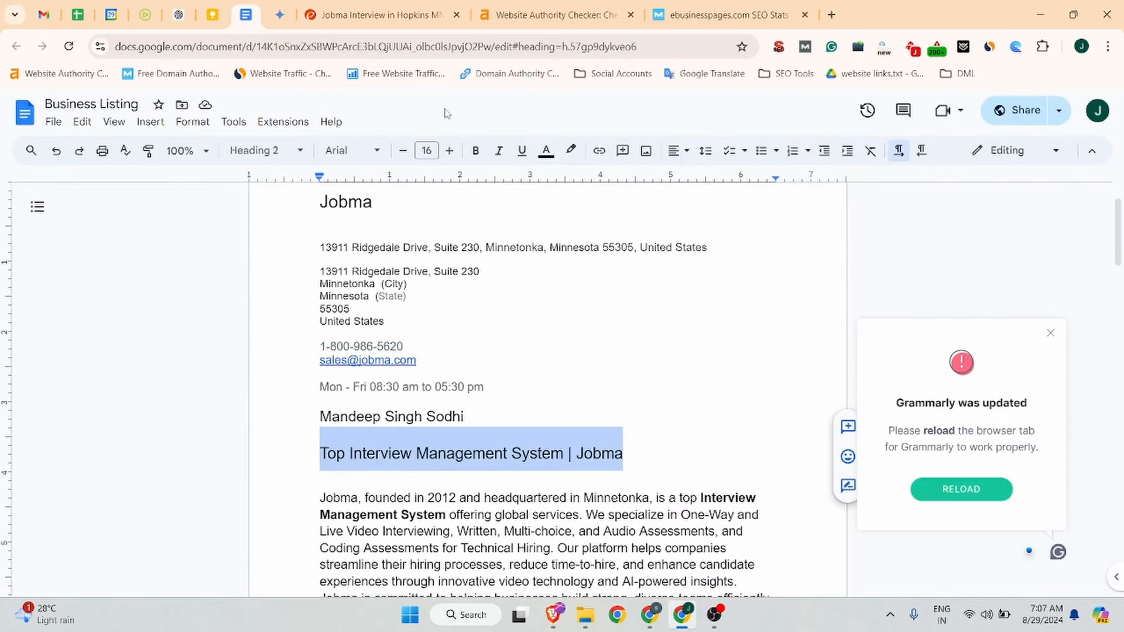
{"action": "left_click", "coordinate": [403, 13]}
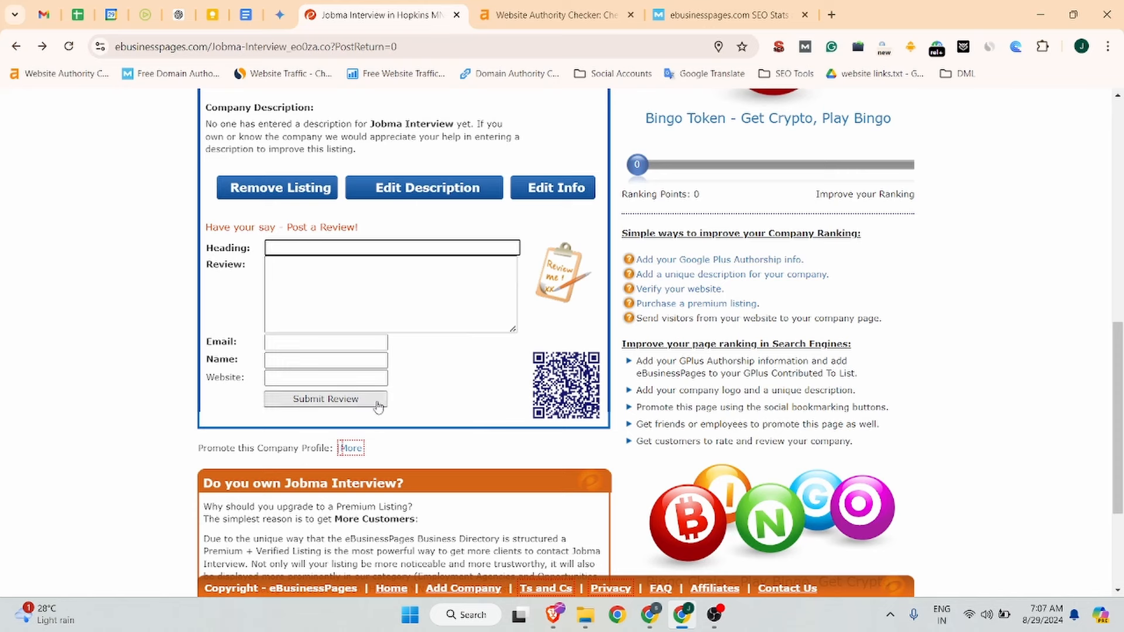
{"action": "key", "text": "ctrl+v"}
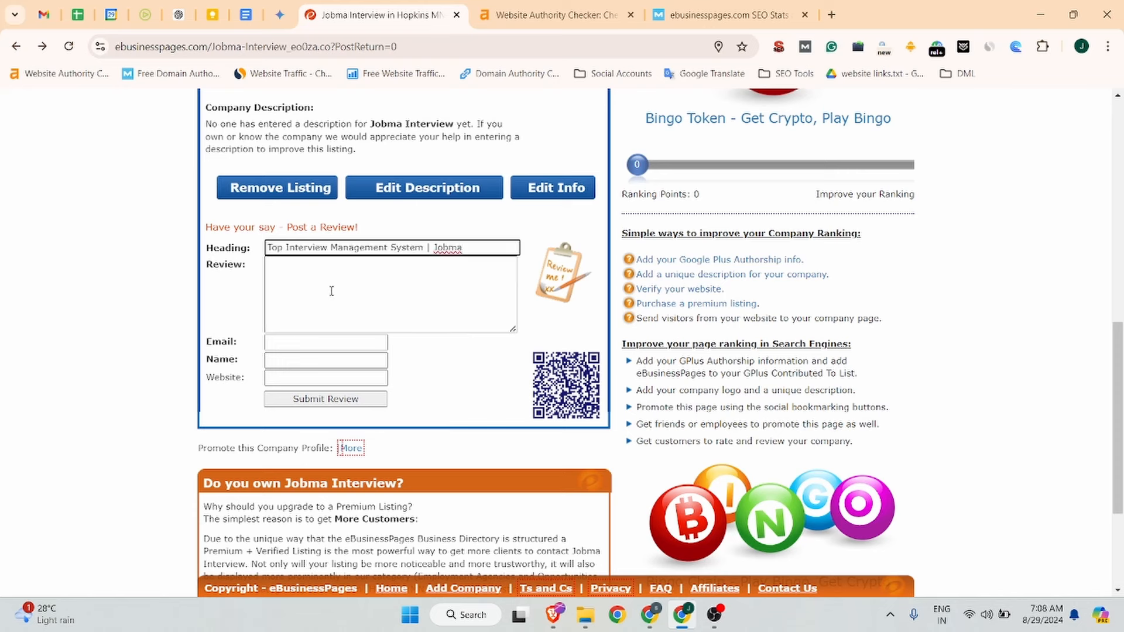
Copy the company's sales e-mail address from the Business Listing document into the review form's Email field.
{"action": "left_click", "coordinate": [290, 343]}
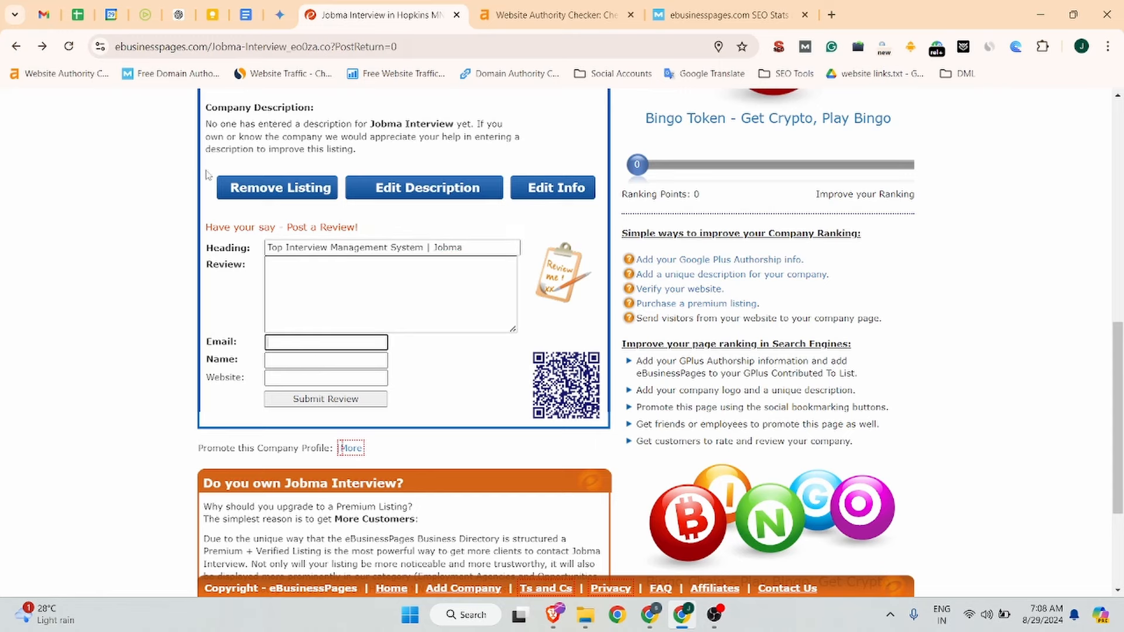
{"action": "mouse_move", "coordinate": [157, 13]}
{"action": "left_click", "coordinate": [246, 14]}
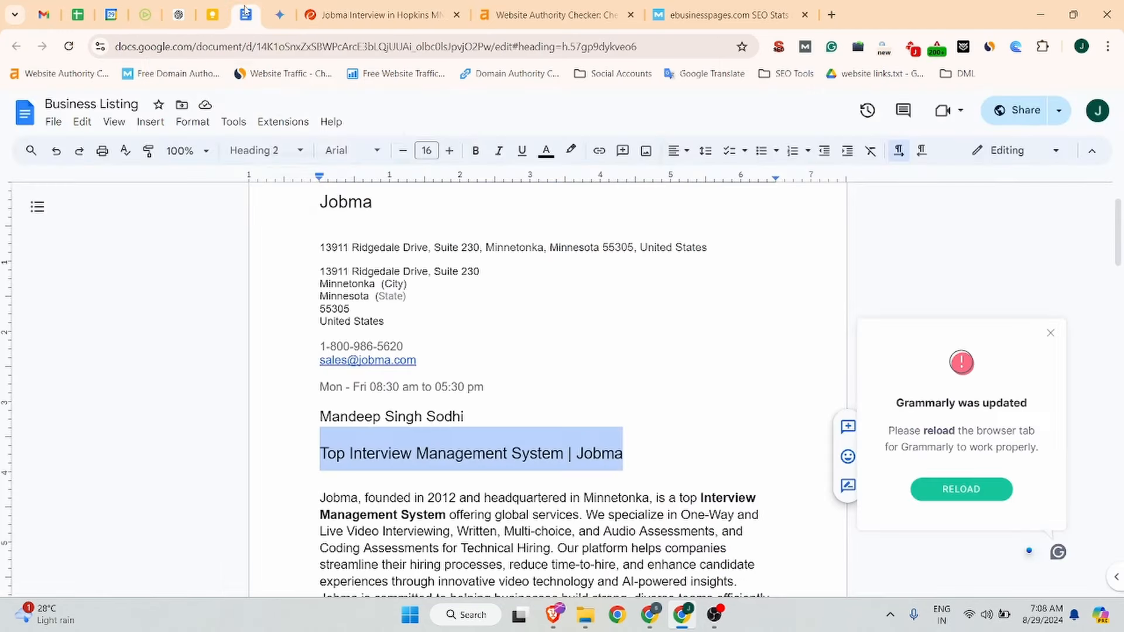
{"action": "left_click_drag", "start_coordinate": [419, 358], "coordinate": [303, 361]}
{"action": "left_click", "coordinate": [380, 15]}
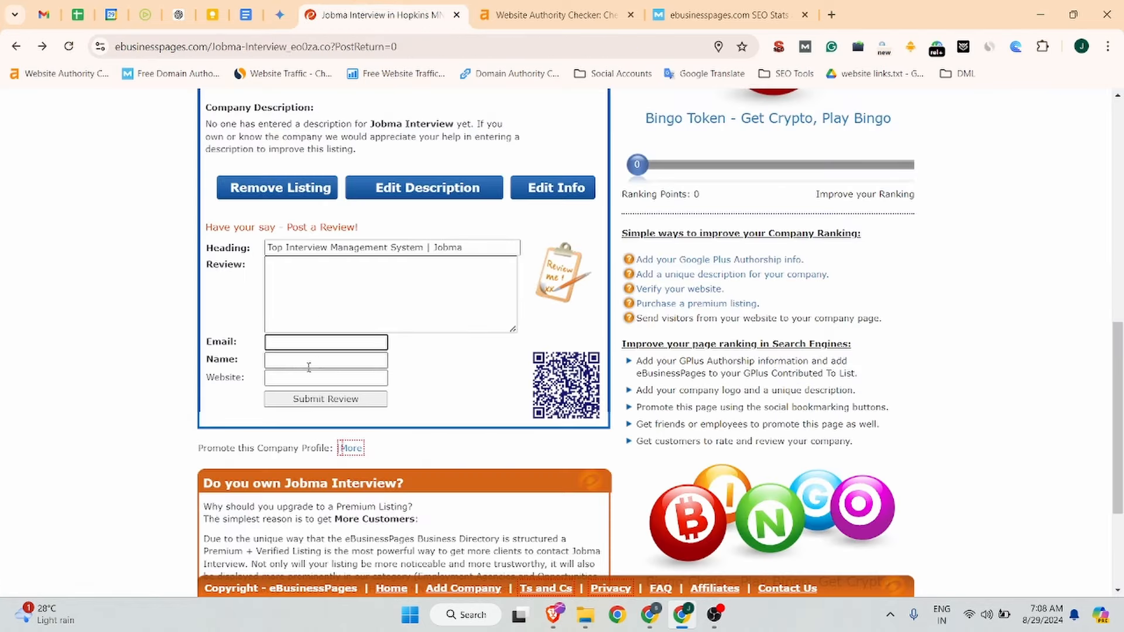
{"action": "scroll", "coordinate": [428, 325], "scroll_direction": "up", "scroll_amount": 5}
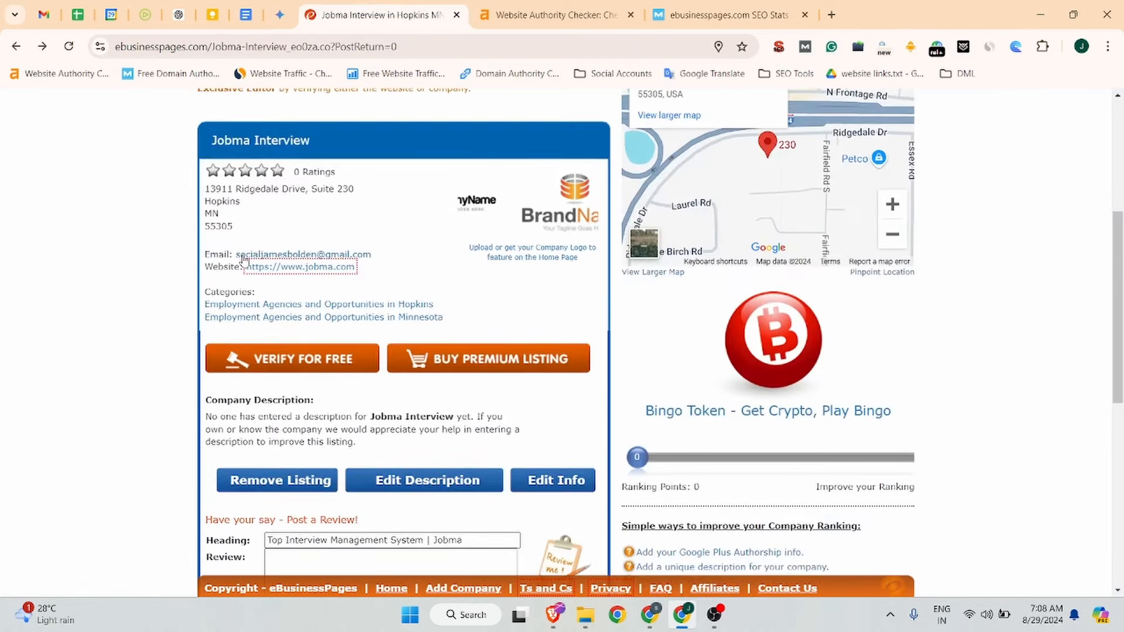
{"action": "scroll", "coordinate": [394, 309], "scroll_direction": "down", "scroll_amount": 6}
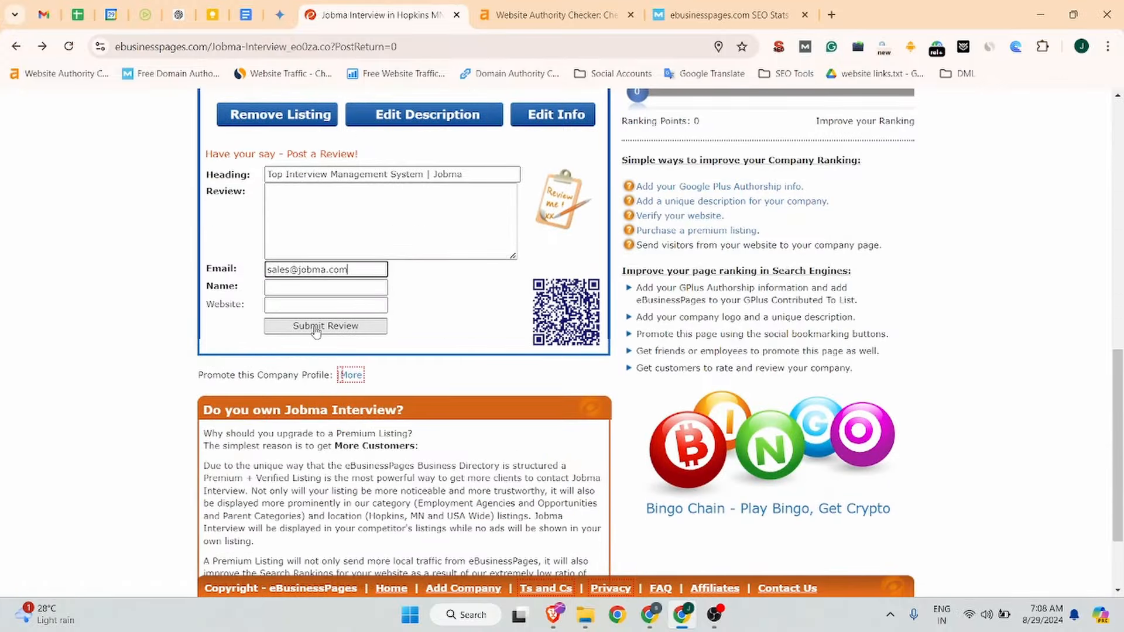
Submit the review with only its heading and e-mail filled in, and check the reloaded Jobma Interview listing.
{"action": "left_click", "coordinate": [316, 327]}
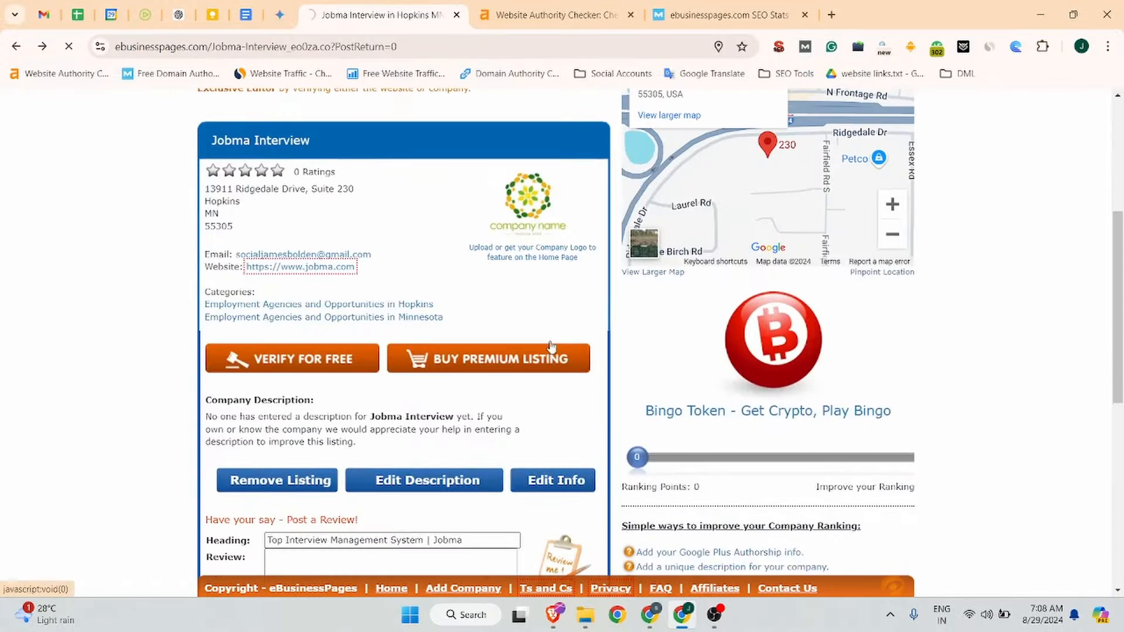
{"action": "scroll", "coordinate": [551, 346], "scroll_direction": "down", "scroll_amount": 3}
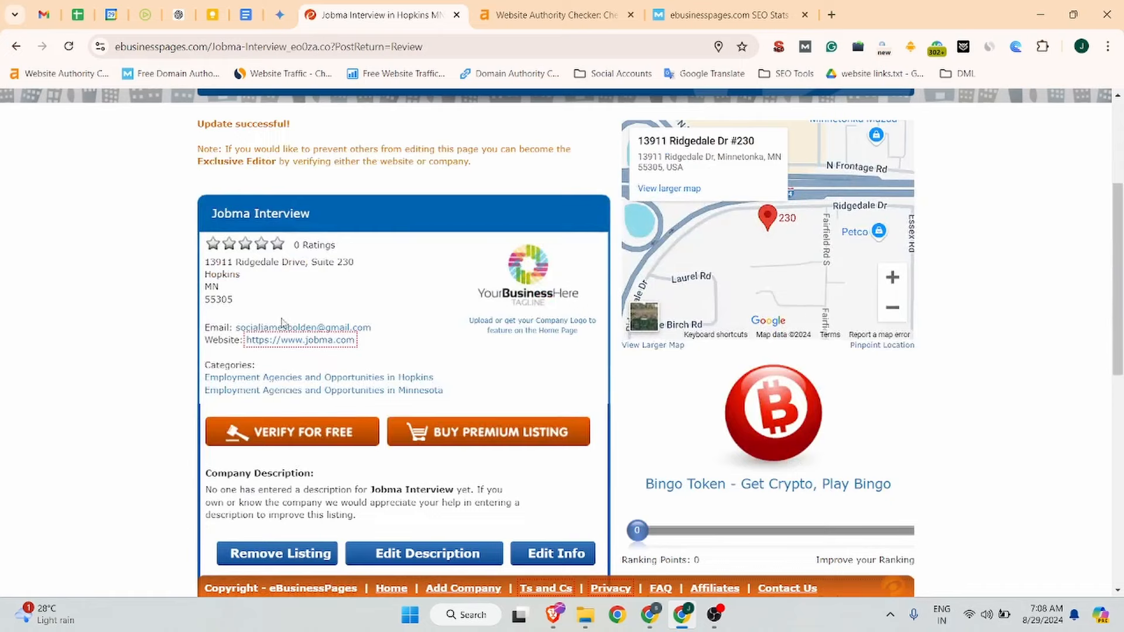
{"action": "scroll", "coordinate": [281, 322], "scroll_direction": "down", "scroll_amount": 7}
{"action": "scroll", "coordinate": [392, 326], "scroll_direction": "up", "scroll_amount": 5}
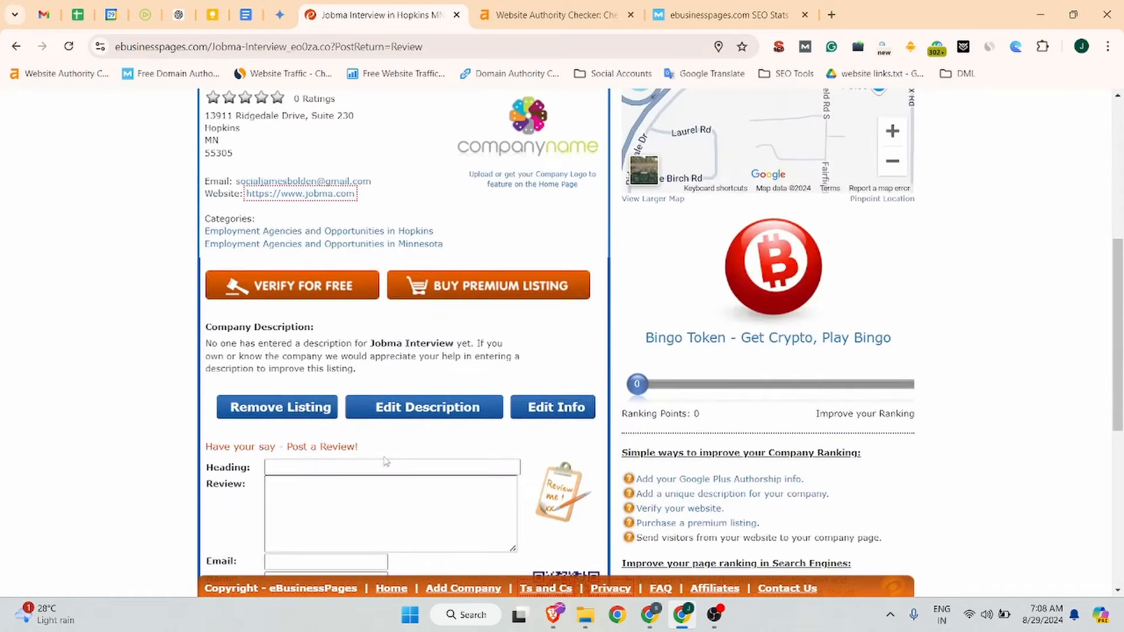
Open the Company Description for editing and fill it with the About text from the Business Listing document, through the free demo sentence.
{"action": "left_click", "coordinate": [434, 408]}
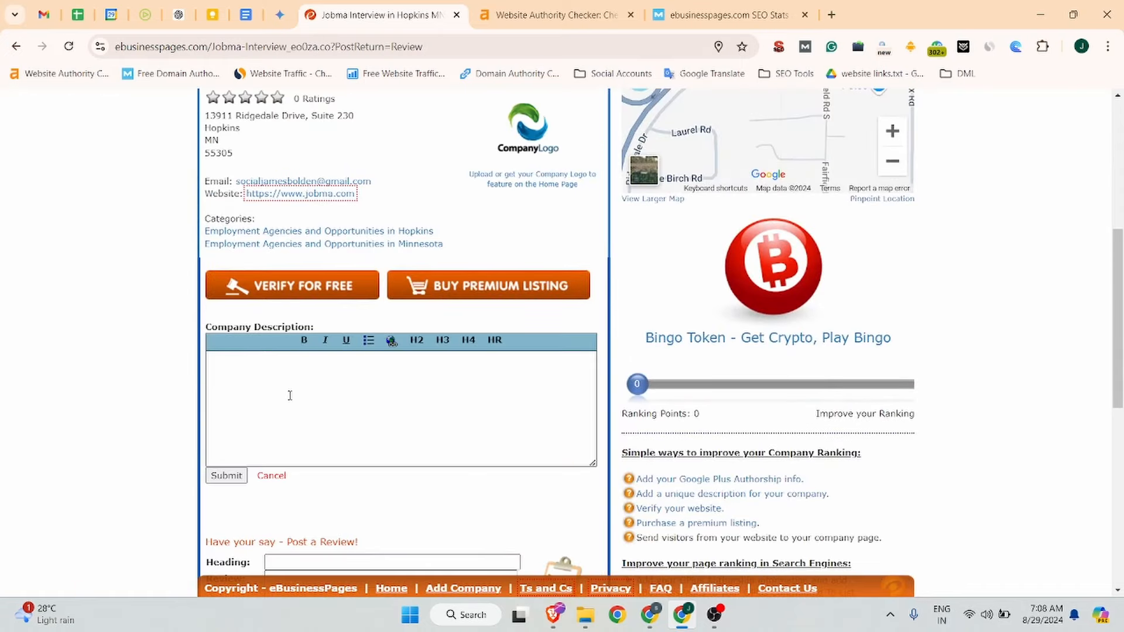
{"action": "left_click", "coordinate": [246, 15]}
{"action": "scroll", "coordinate": [542, 419], "scroll_direction": "down", "scroll_amount": 5}
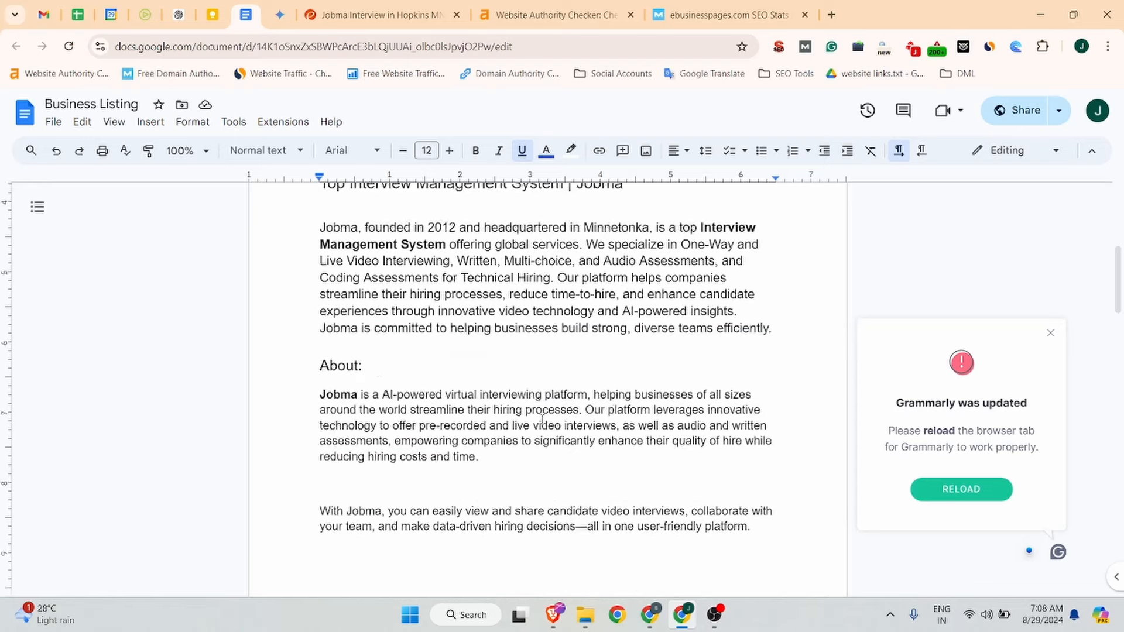
{"action": "scroll", "coordinate": [542, 419], "scroll_direction": "down", "scroll_amount": 2}
{"action": "left_click_drag", "start_coordinate": [321, 303], "coordinate": [425, 457]}
{"action": "scroll", "coordinate": [401, 432], "scroll_direction": "down", "scroll_amount": 4}
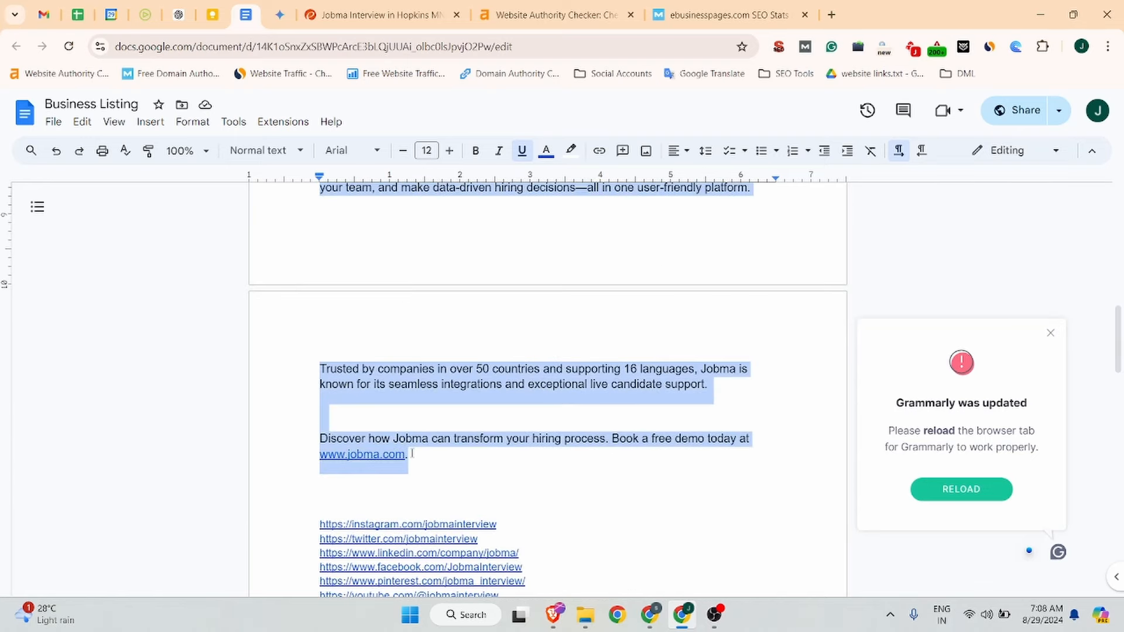
{"action": "left_click", "coordinate": [378, 14]}
{"action": "key", "text": "ctrl+v"}
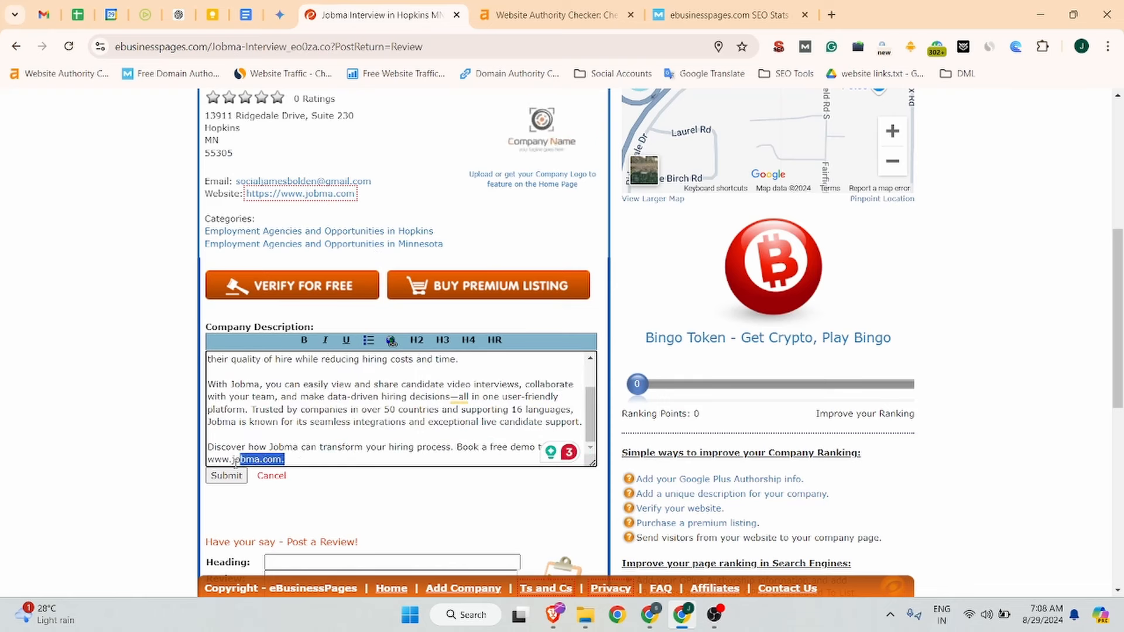
{"action": "scroll", "coordinate": [431, 396], "scroll_direction": "up", "scroll_amount": 2}
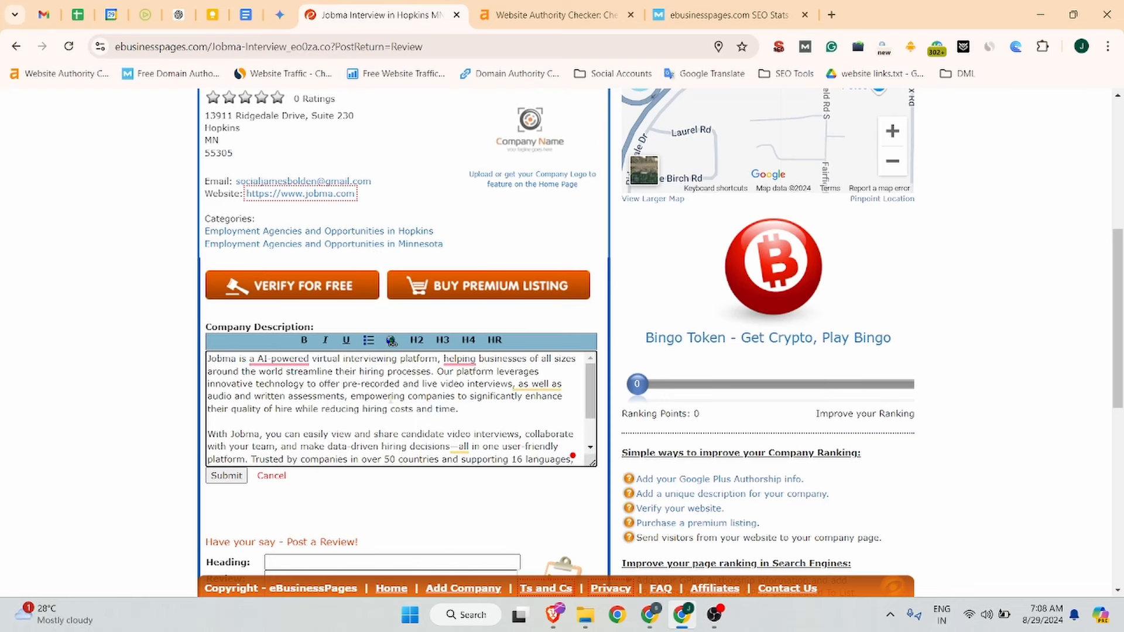
{"action": "left_click_drag", "start_coordinate": [314, 360], "coordinate": [436, 359]}
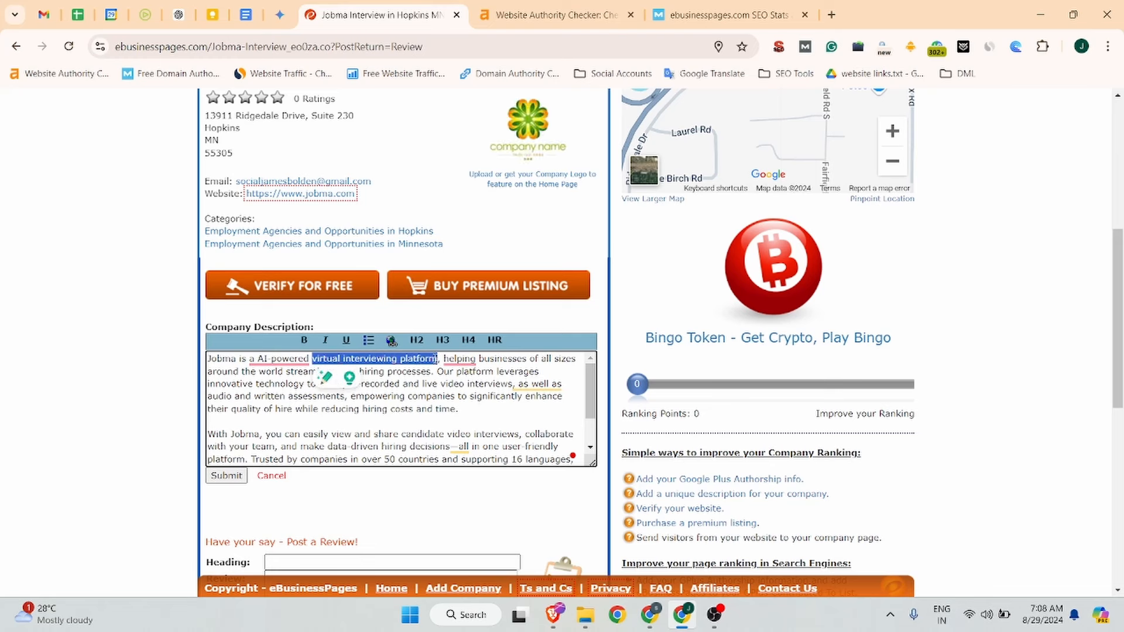
{"action": "left_click", "coordinate": [391, 342]}
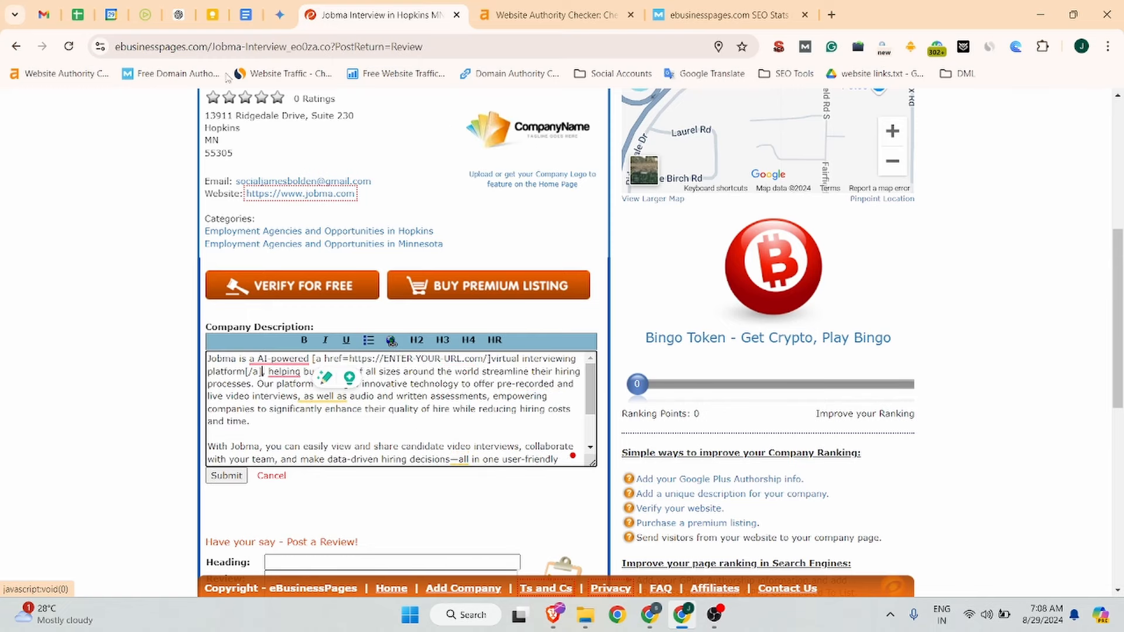
{"action": "left_click", "coordinate": [146, 14]}
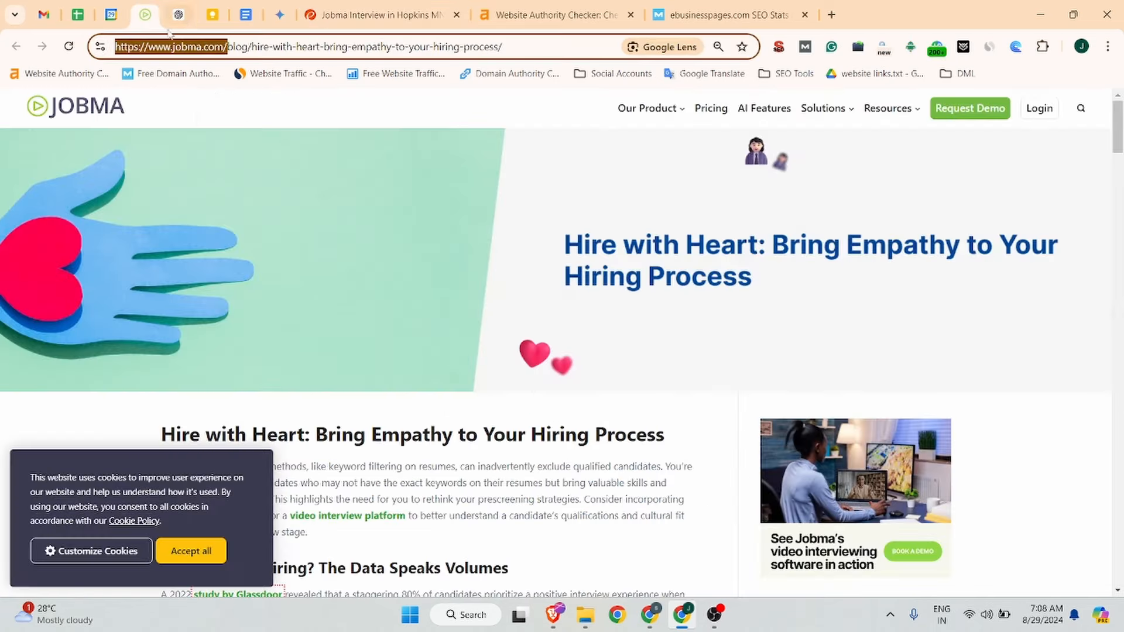
{"action": "left_click", "coordinate": [418, 6]}
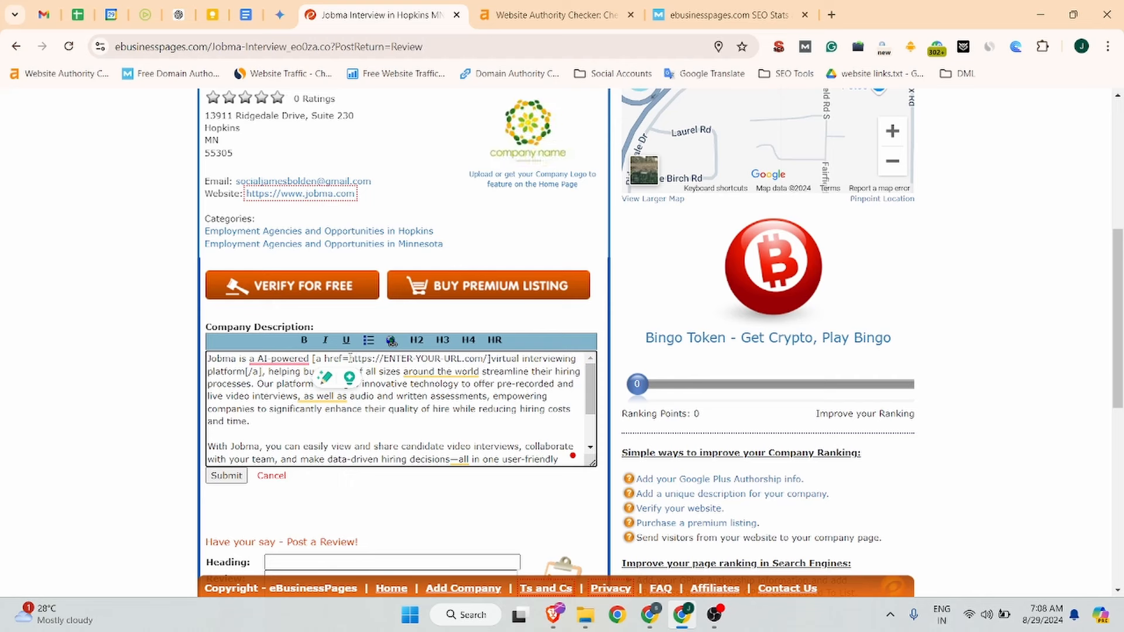
{"action": "left_click_drag", "start_coordinate": [350, 359], "coordinate": [485, 361]}
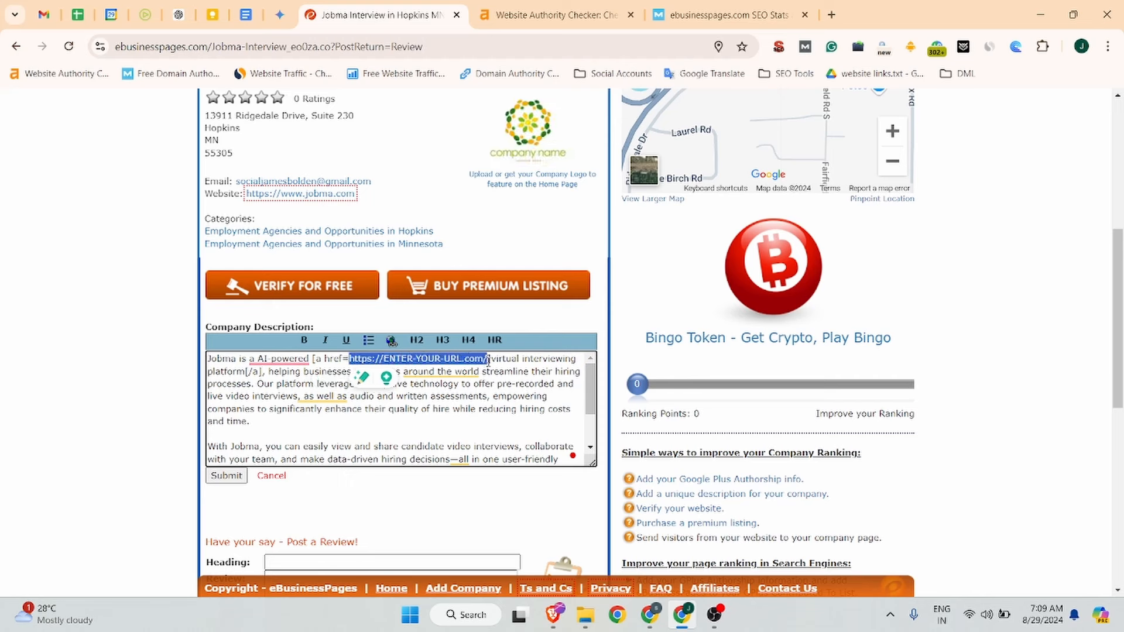
{"action": "type", "text": "https://www.jobma.com/"}
Submit the company description and check the updated Jobma Interview listing page.
{"action": "scroll", "coordinate": [362, 410], "scroll_direction": "down", "scroll_amount": 3}
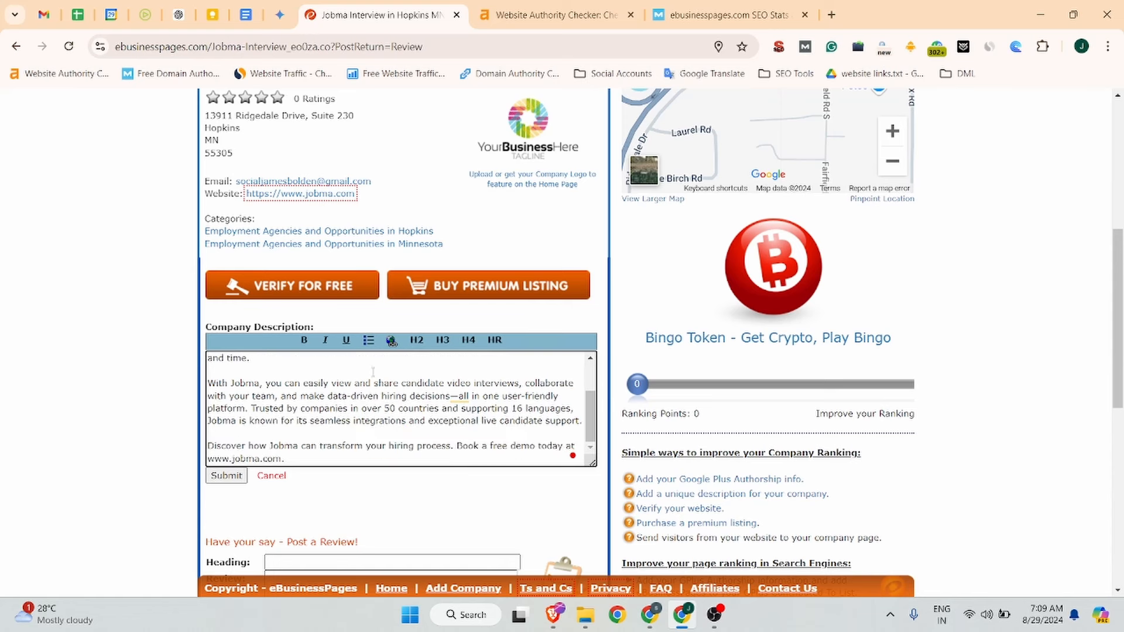
{"action": "left_click", "coordinate": [226, 476]}
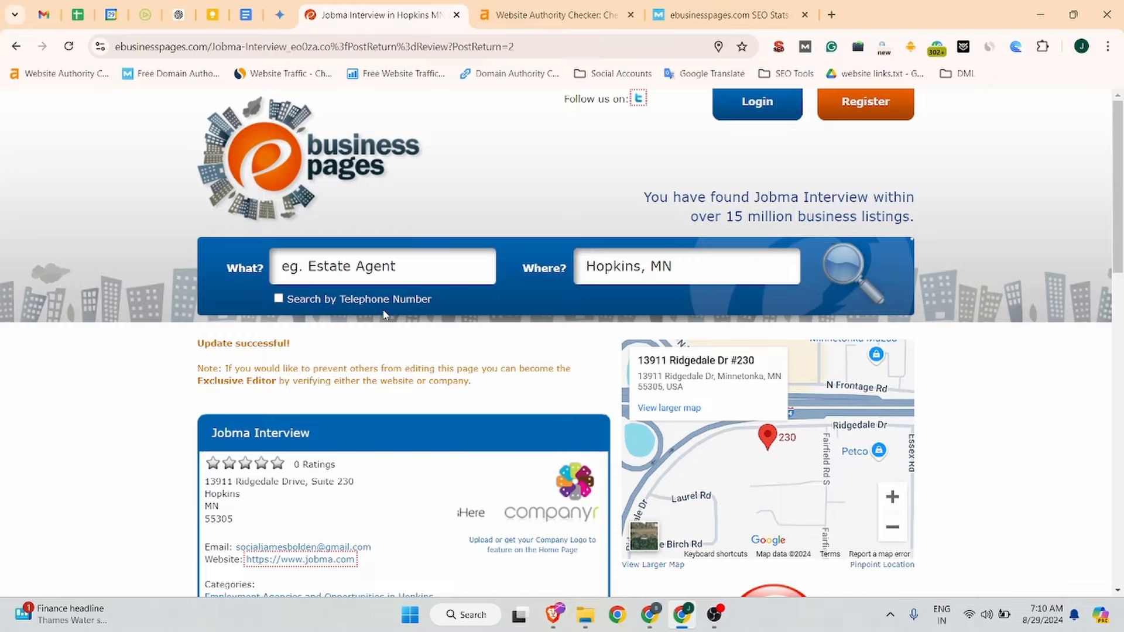
{"action": "scroll", "coordinate": [380, 313], "scroll_direction": "down", "scroll_amount": 5}
{"action": "scroll", "coordinate": [397, 266], "scroll_direction": "down", "scroll_amount": 7}
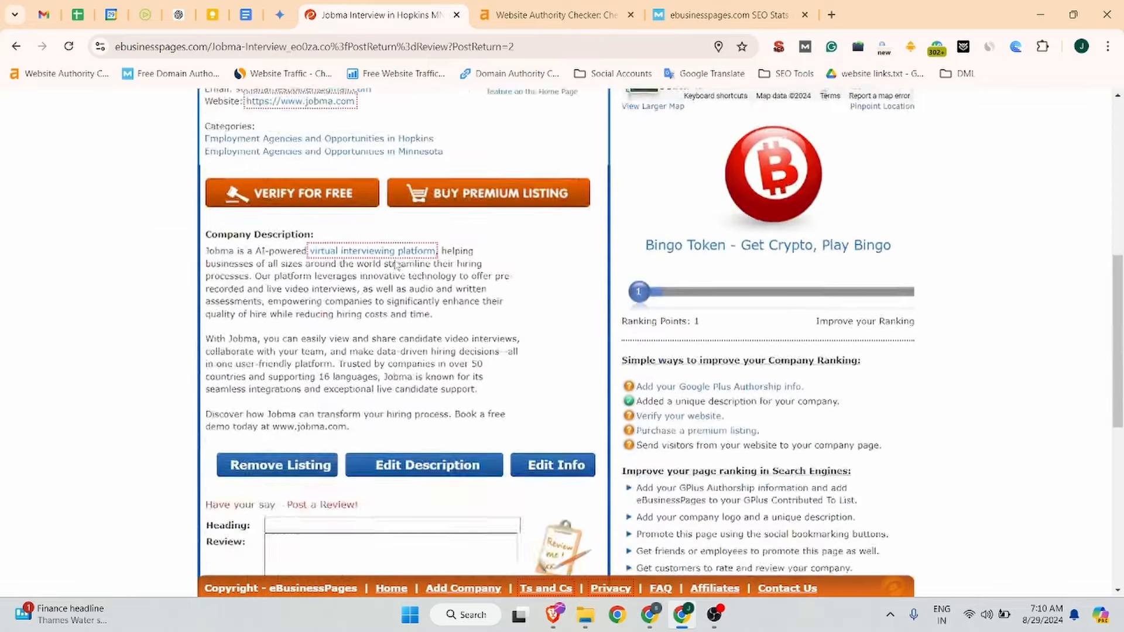
{"action": "scroll", "coordinate": [395, 260], "scroll_direction": "down", "scroll_amount": 3}
{"action": "scroll", "coordinate": [404, 269], "scroll_direction": "up", "scroll_amount": 12}
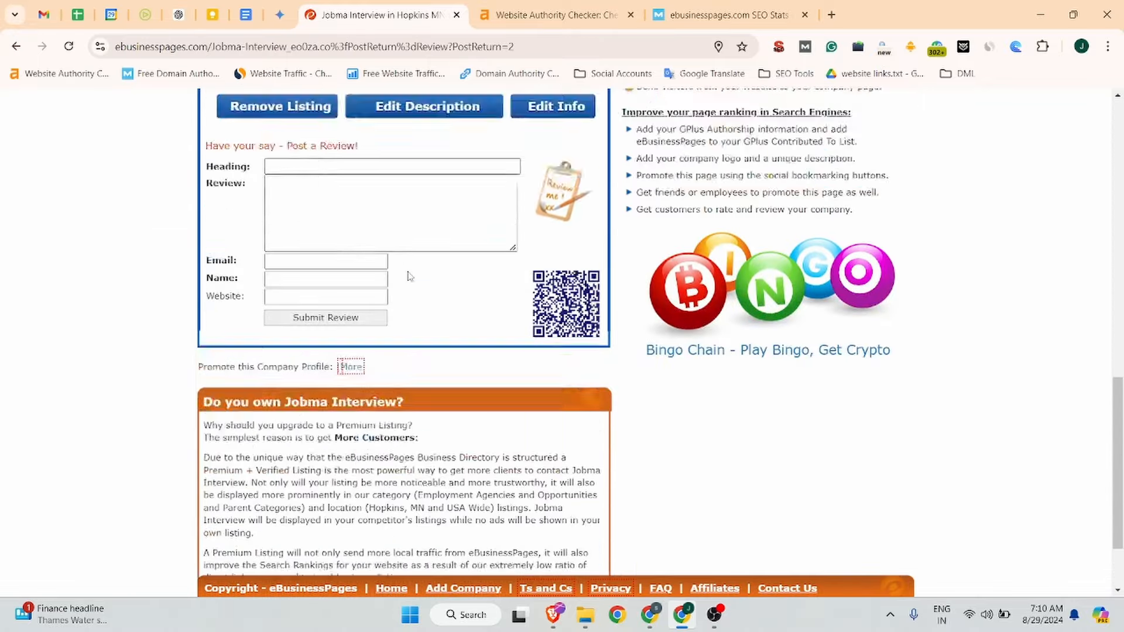
{"action": "scroll", "coordinate": [410, 279], "scroll_direction": "up", "scroll_amount": 3}
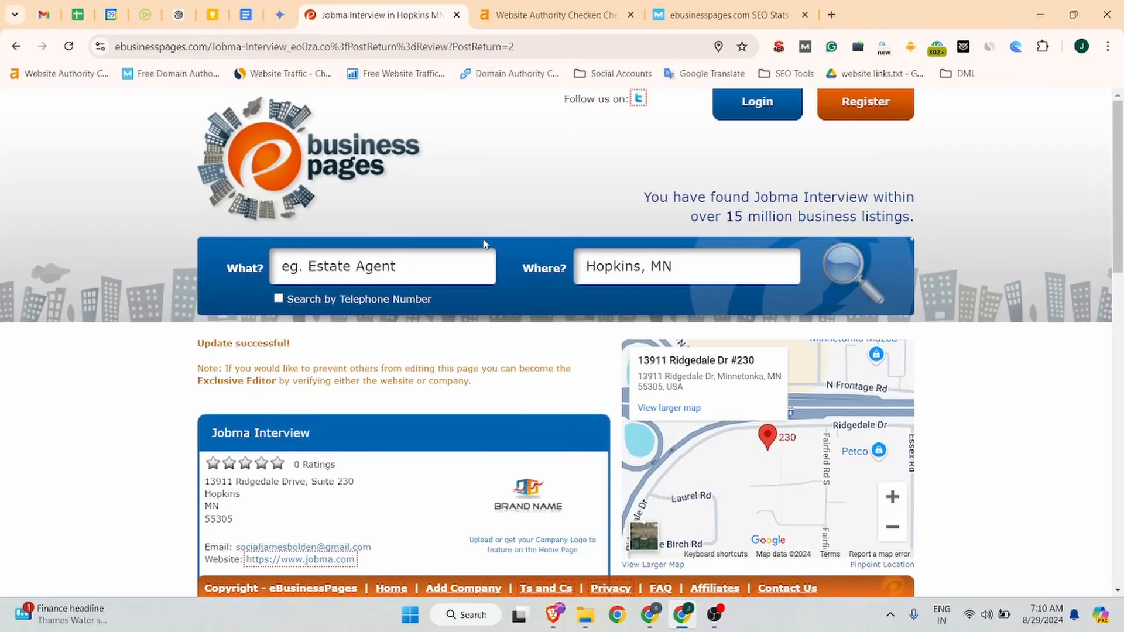
Open the eBusinessPages home page in a new tab and go to Jobma Interview from the Recent Listing Updates.
{"action": "right_click", "coordinate": [262, 144]}
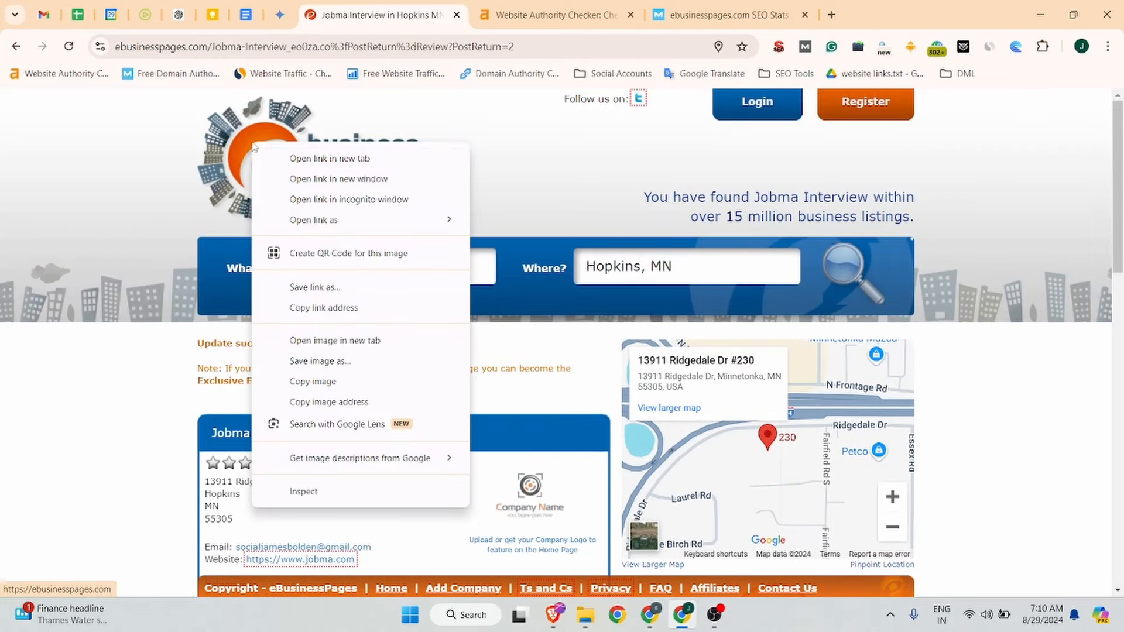
{"action": "left_click", "coordinate": [316, 156]}
{"action": "left_click", "coordinate": [516, 12]}
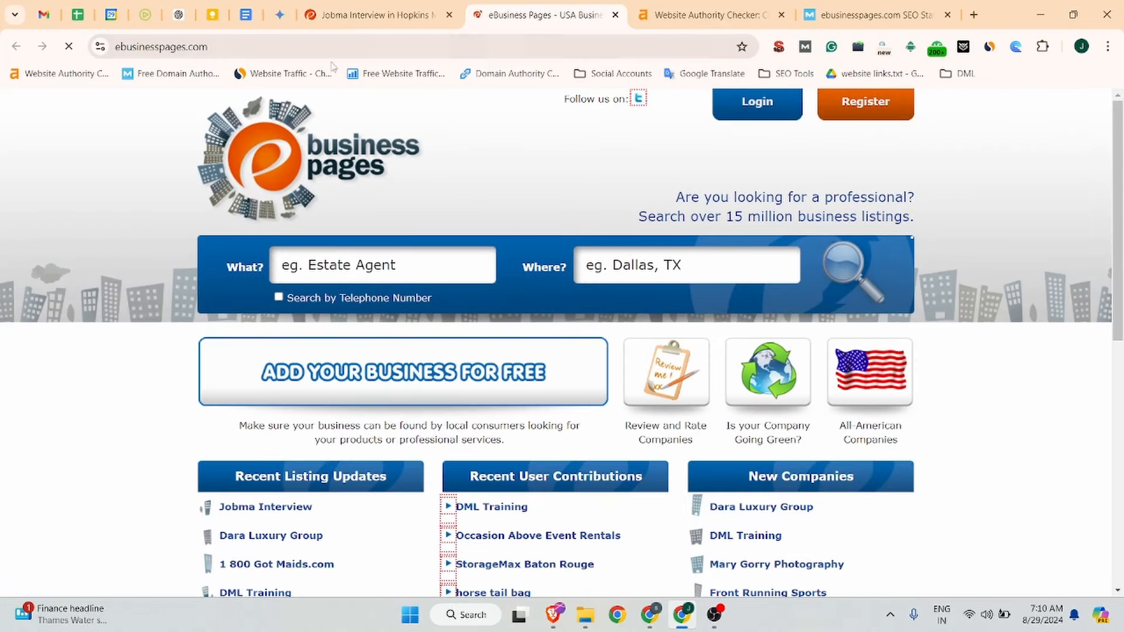
{"action": "left_click", "coordinate": [262, 44]}
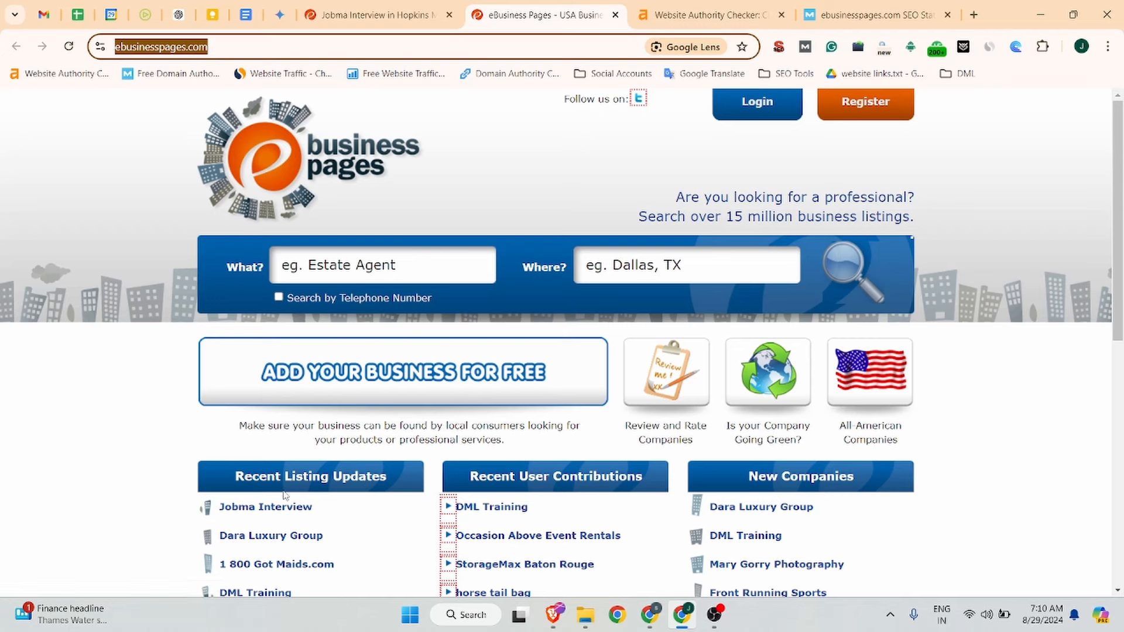
{"action": "left_click", "coordinate": [259, 507]}
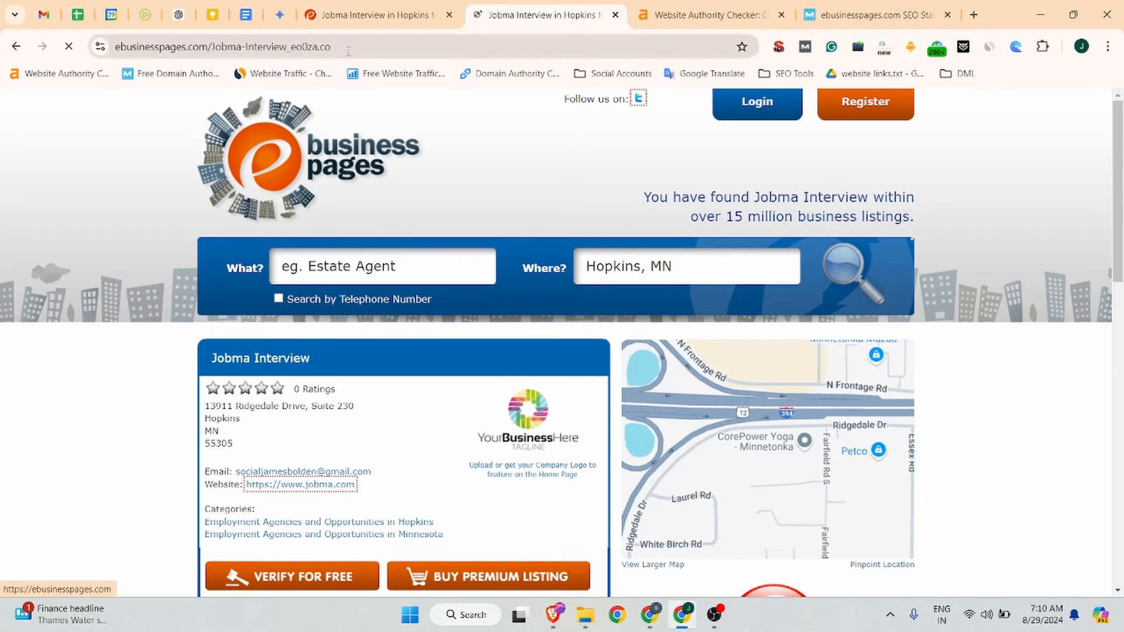
Copy the Jobma Interview listing's address and open it in a new incognito window.
{"action": "left_click", "coordinate": [347, 46]}
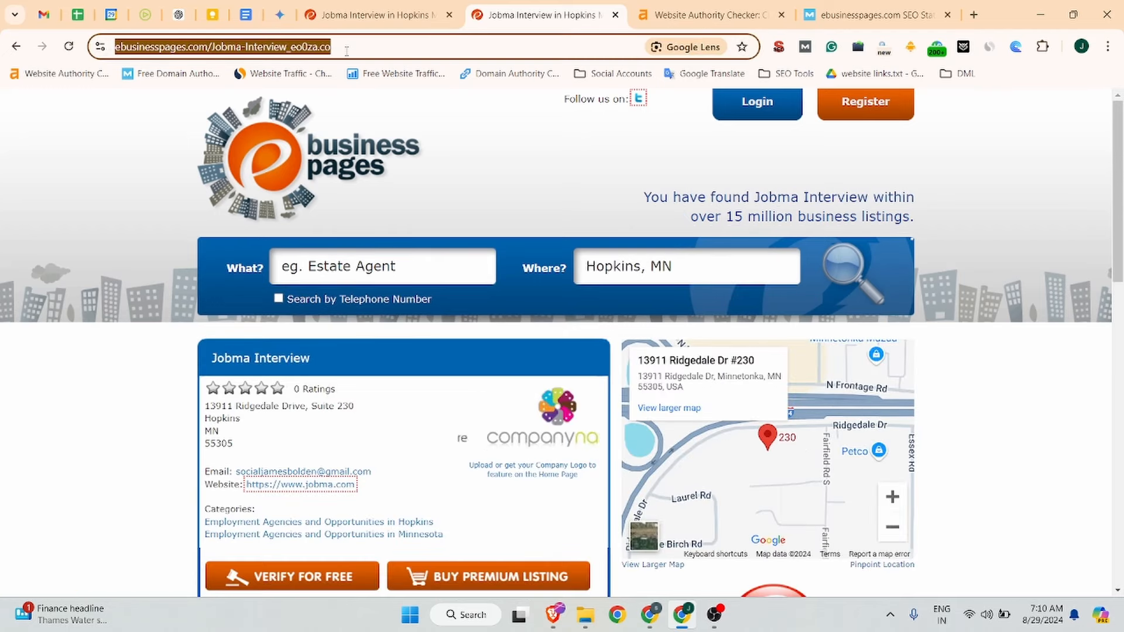
{"action": "key", "text": "ctrl+c"}
{"action": "key", "text": "ctrl+shift+n"}
{"action": "key", "text": "ctrl+v"}
{"action": "key", "text": "Return"}
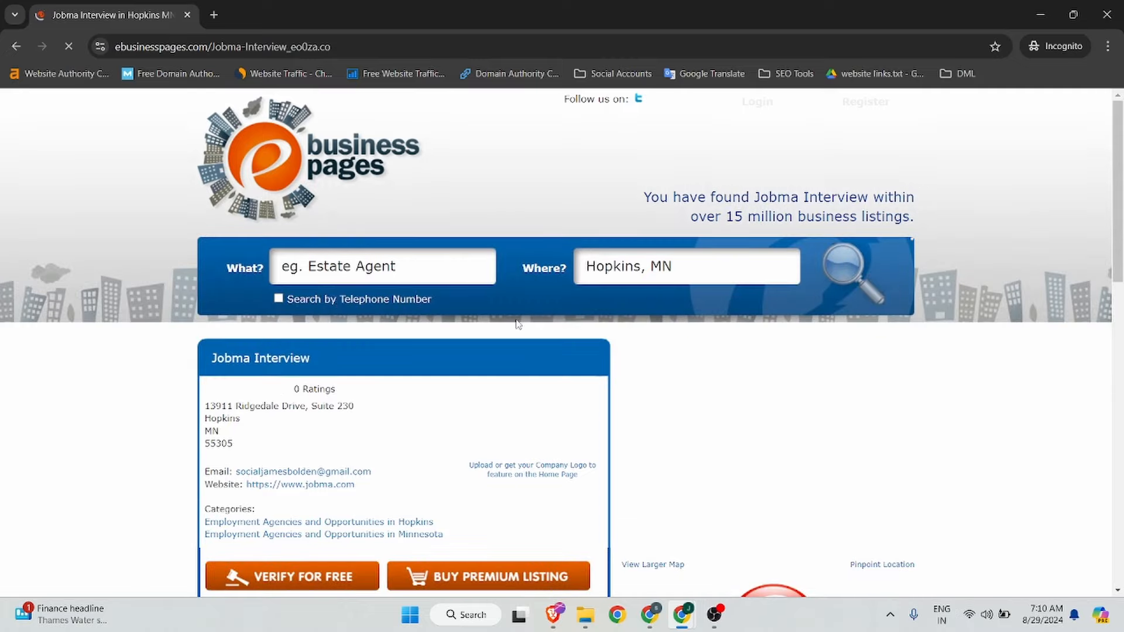
Inspect the HTML of the listing's website link for its rel attribute, and close the developer tools.
{"action": "scroll", "coordinate": [339, 301], "scroll_direction": "down", "scroll_amount": 3}
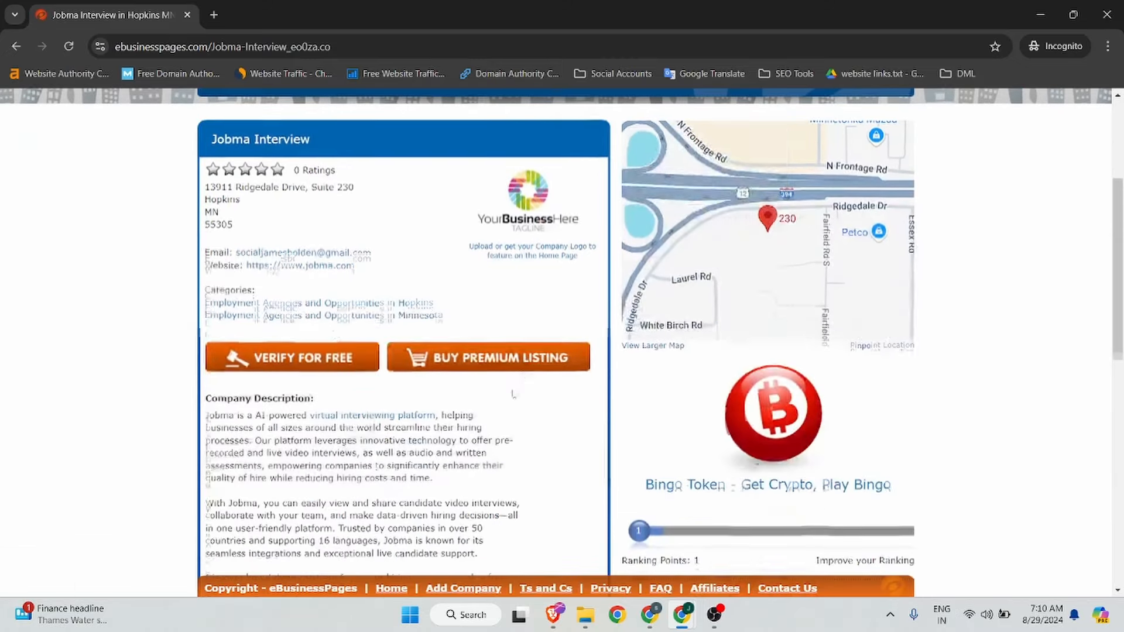
{"action": "right_click", "coordinate": [312, 268]}
{"action": "left_click", "coordinate": [351, 437]}
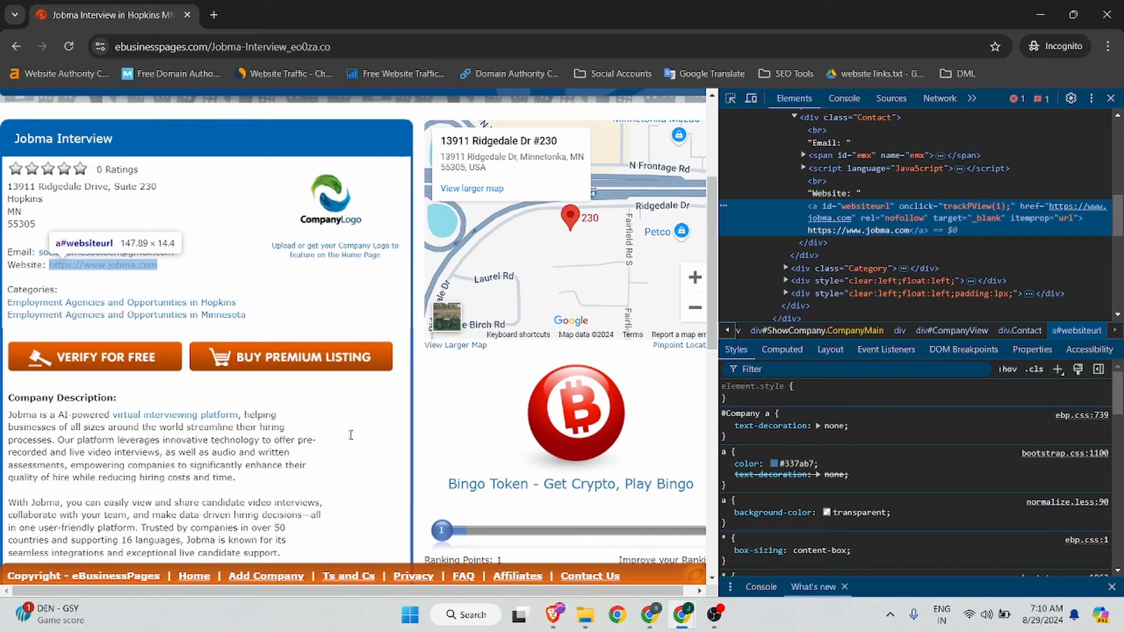
{"action": "left_click", "coordinate": [1111, 99]}
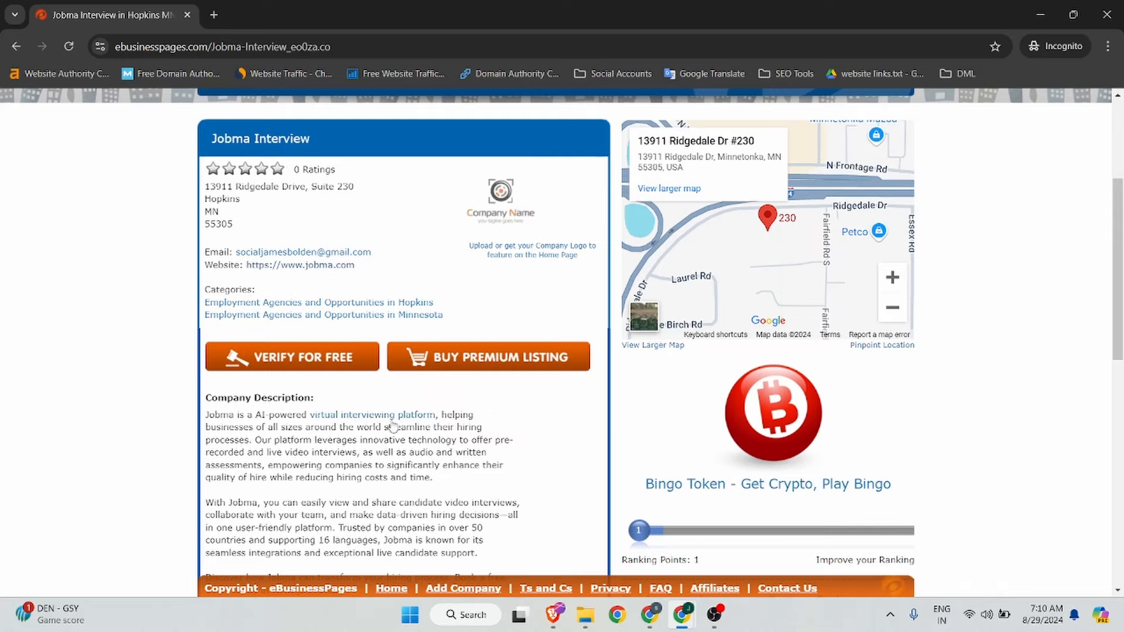
Review the company description on the public listing and close the incognito window.
{"action": "scroll", "coordinate": [351, 426], "scroll_direction": "down", "scroll_amount": 6}
{"action": "scroll", "coordinate": [437, 384], "scroll_direction": "up", "scroll_amount": 4}
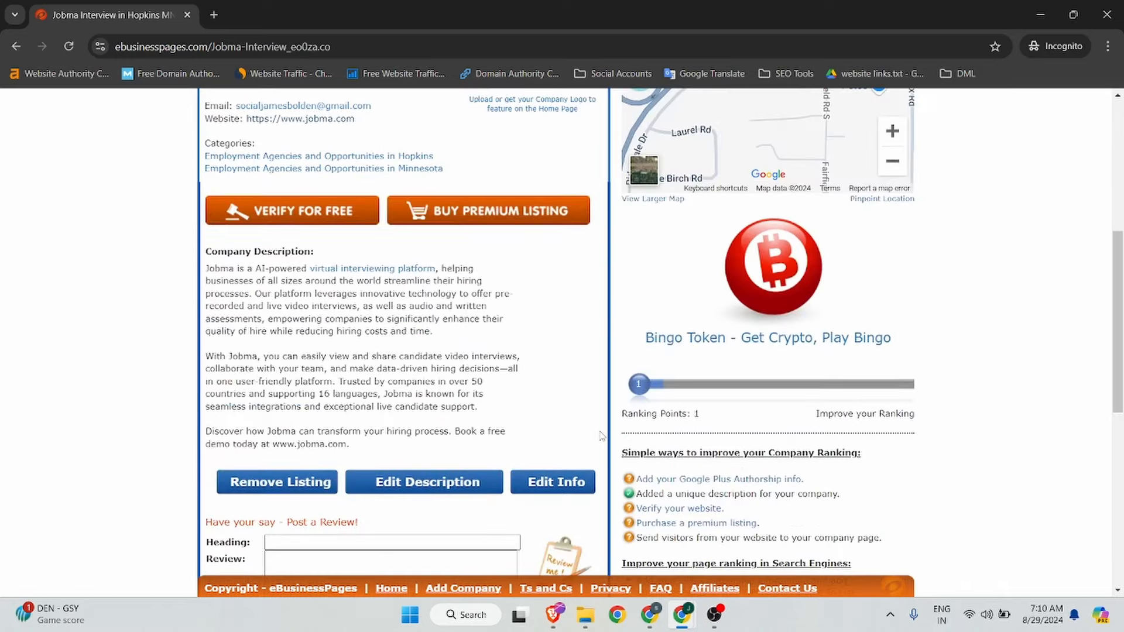
{"action": "left_click", "coordinate": [1106, 14]}
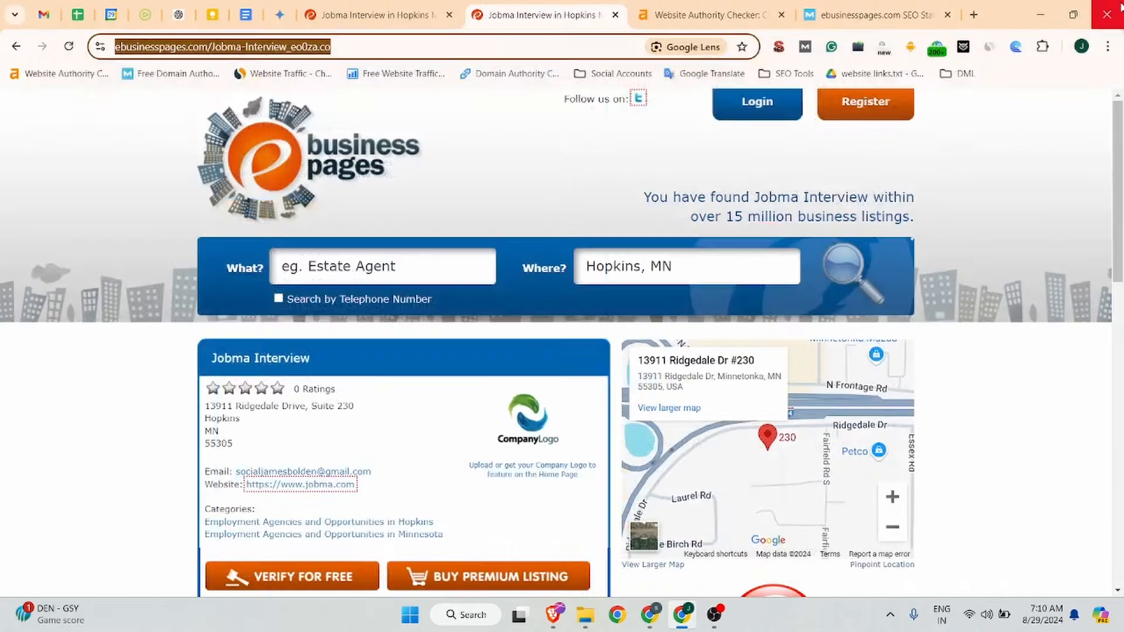